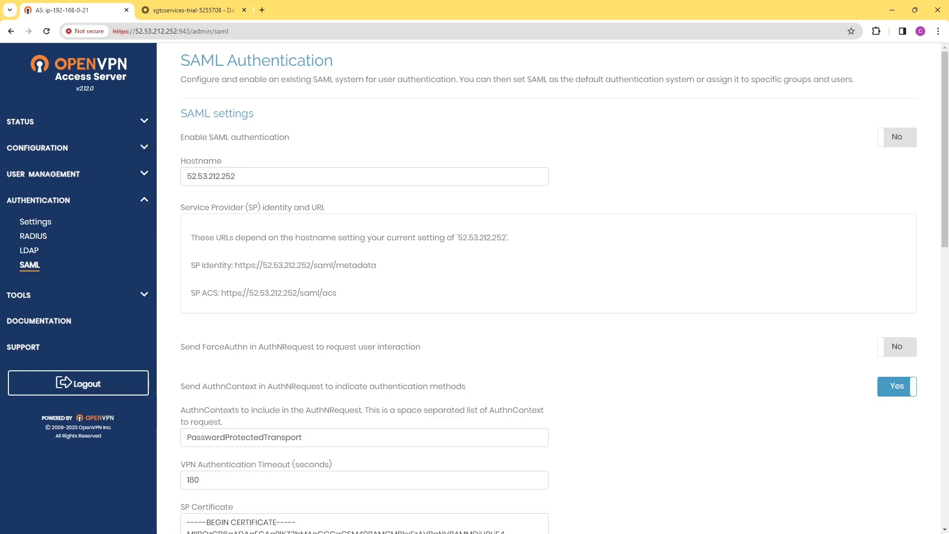
- Switch to the Okta admin console and start a new app integration with SAML 2.0 as the sign-in method
{"action": "left_click_drag", "start_coordinate": [190, 265], "coordinate": [337, 293]}
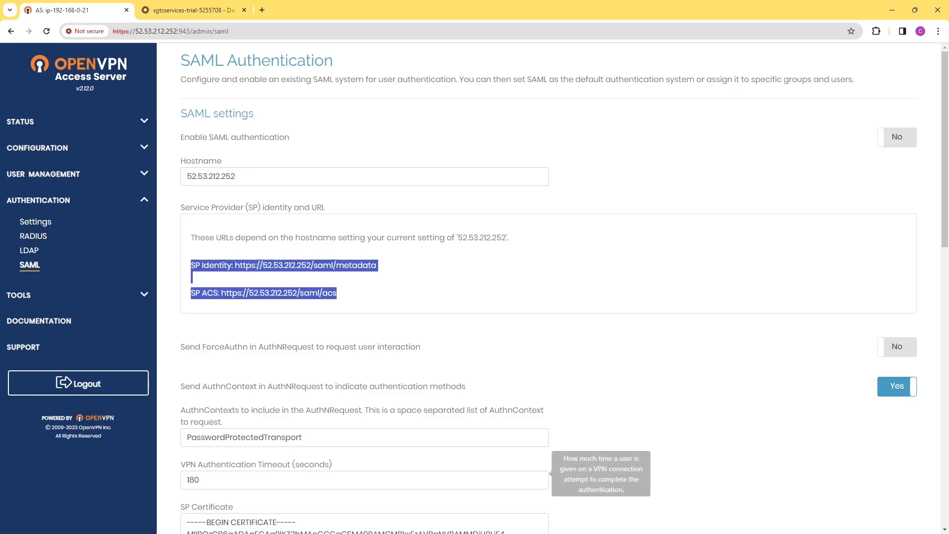
{"action": "key", "text": "alt+Tab"}
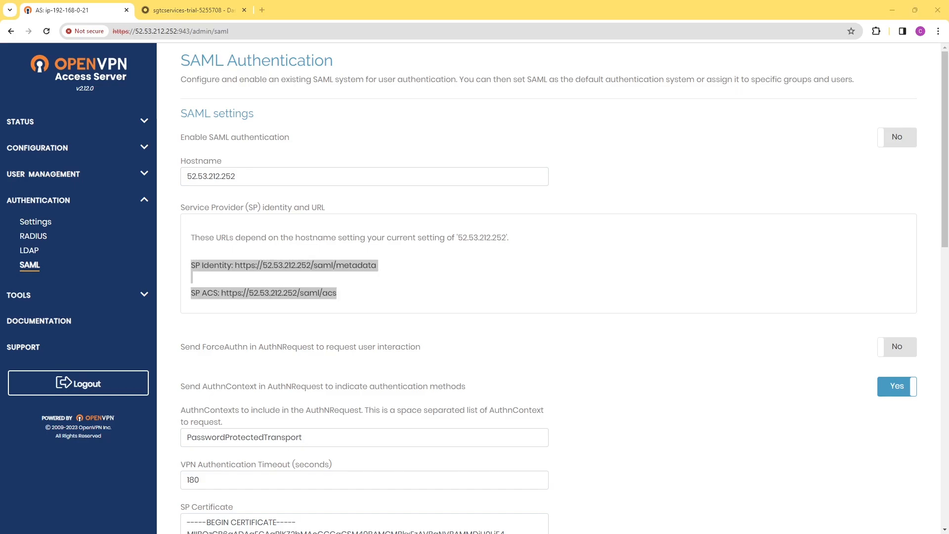
{"action": "left_click", "coordinate": [192, 10]}
{"action": "left_click", "coordinate": [33, 295]}
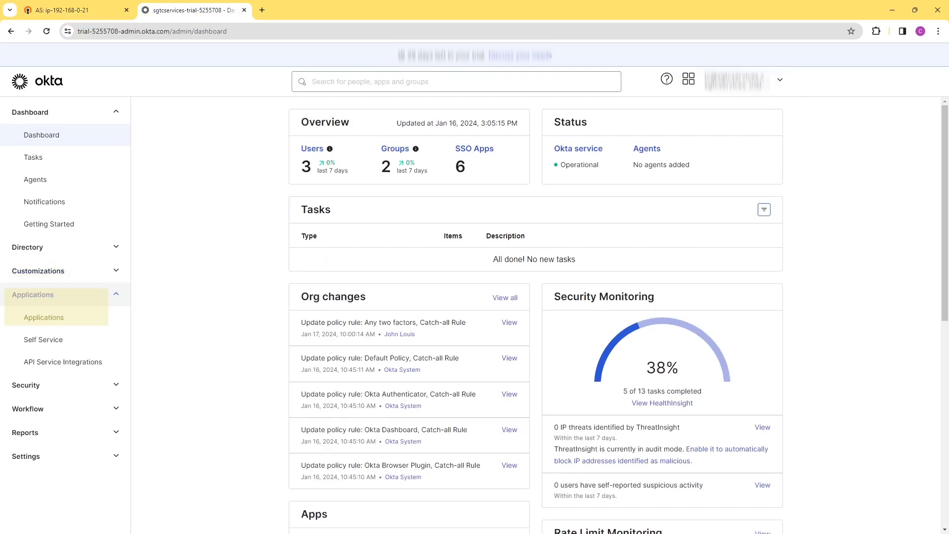
{"action": "left_click", "coordinate": [44, 317]}
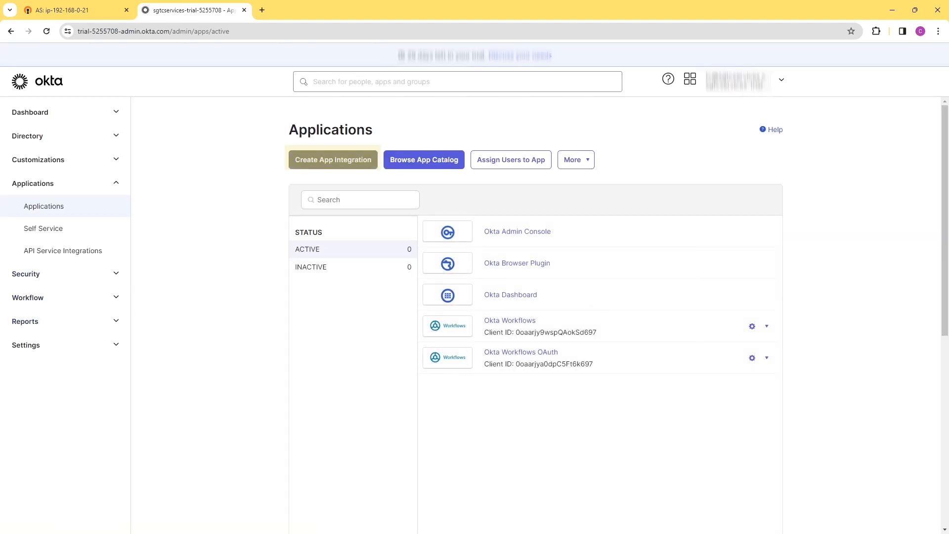
{"action": "left_click", "coordinate": [332, 159]}
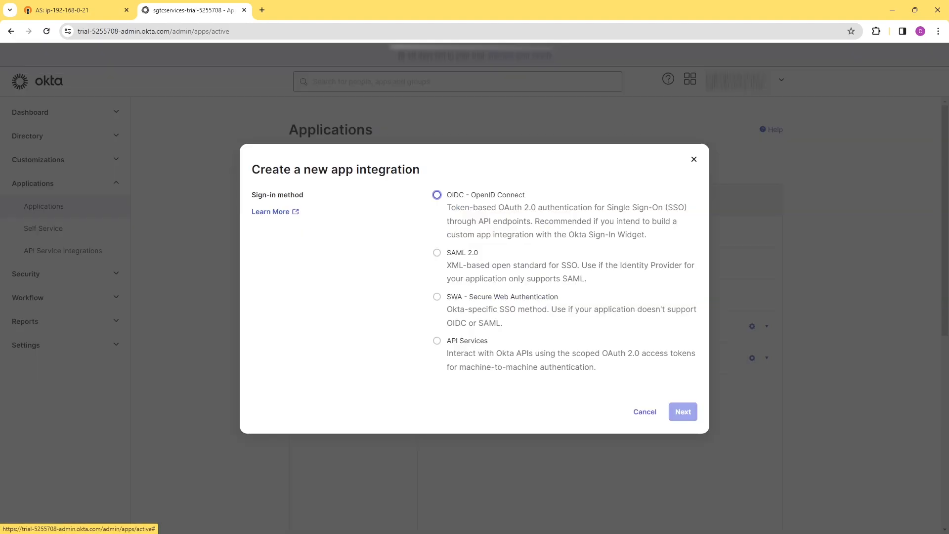
{"action": "left_click", "coordinate": [437, 253]}
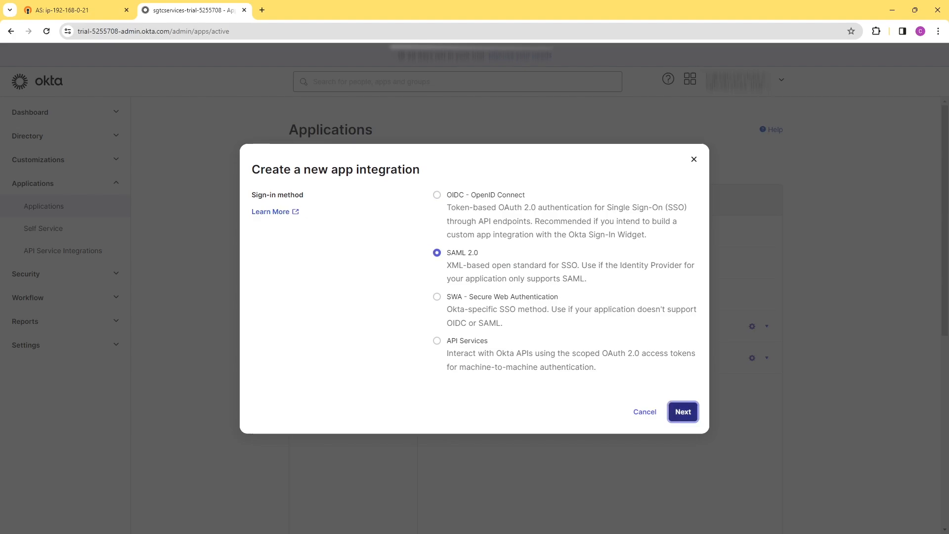
{"action": "left_click", "coordinate": [682, 411]}
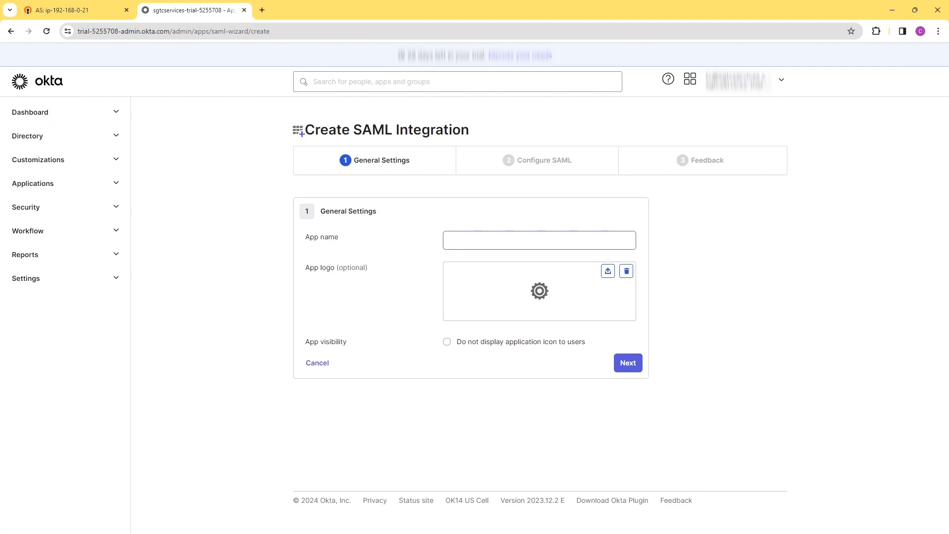
- Name the app SAMLOKTA, hide its application icon from users, and continue to the SAML configuration
{"action": "left_click", "coordinate": [540, 240]}
{"action": "type", "text": "SAM"}
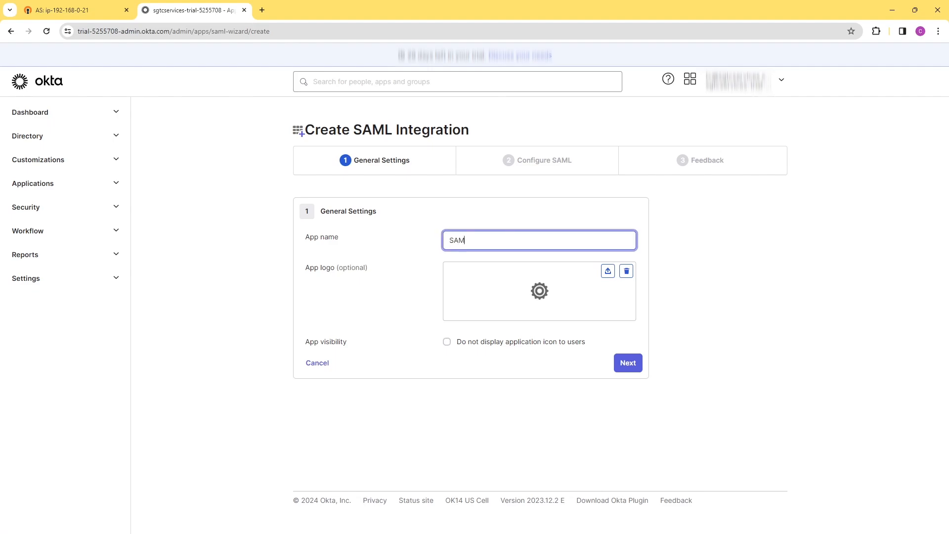
{"action": "type", "text": "LOKTA"}
{"action": "left_click", "coordinate": [447, 342]}
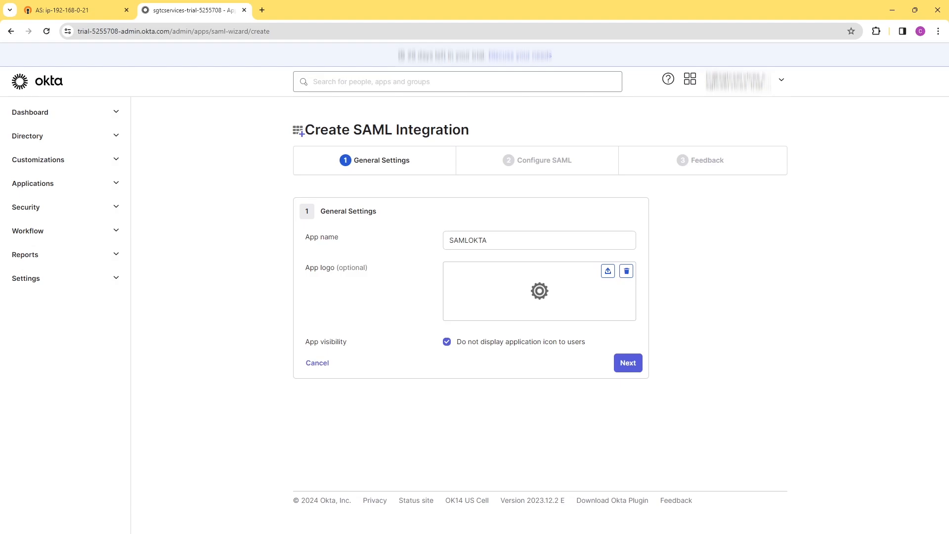
{"action": "left_click", "coordinate": [627, 363]}
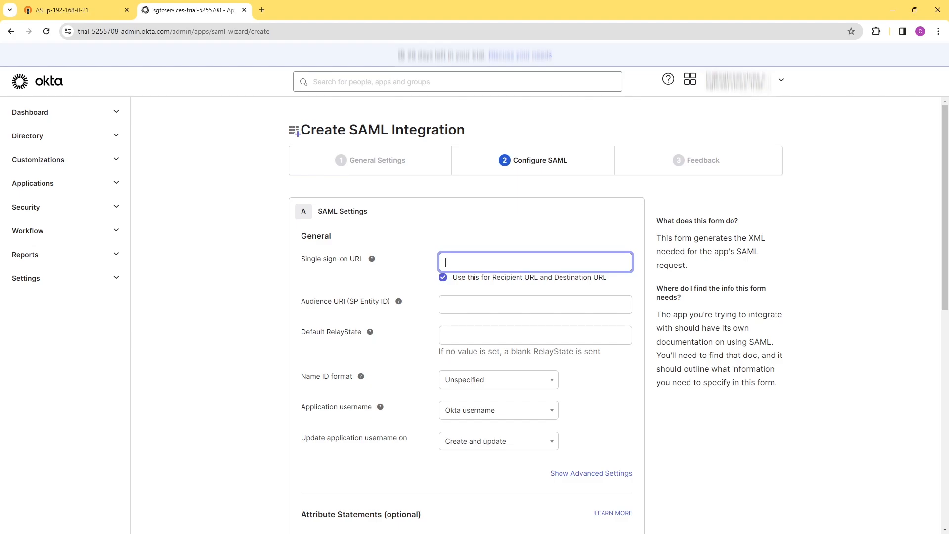
{"action": "left_click_drag", "start_coordinate": [301, 259], "coordinate": [359, 259]}
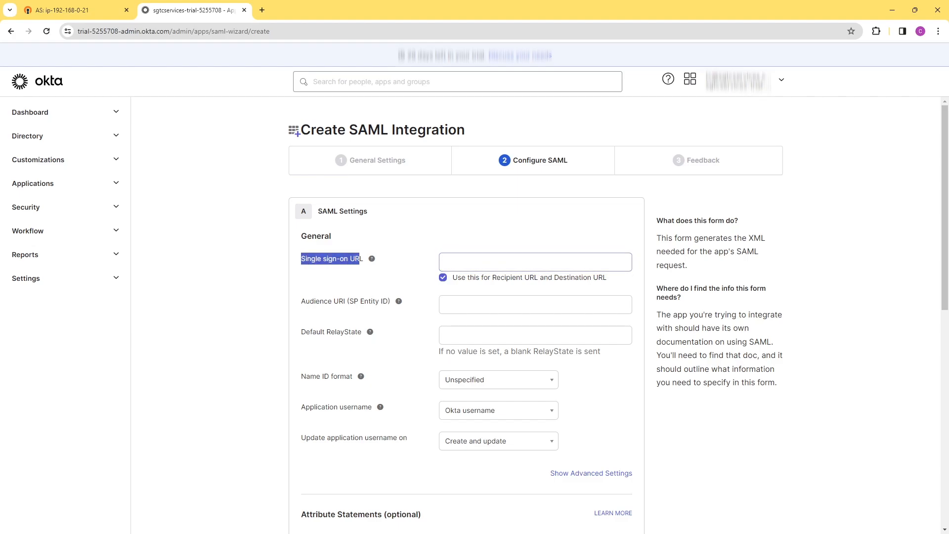
{"action": "left_click", "coordinate": [75, 10]}
{"action": "left_click", "coordinate": [337, 294]}
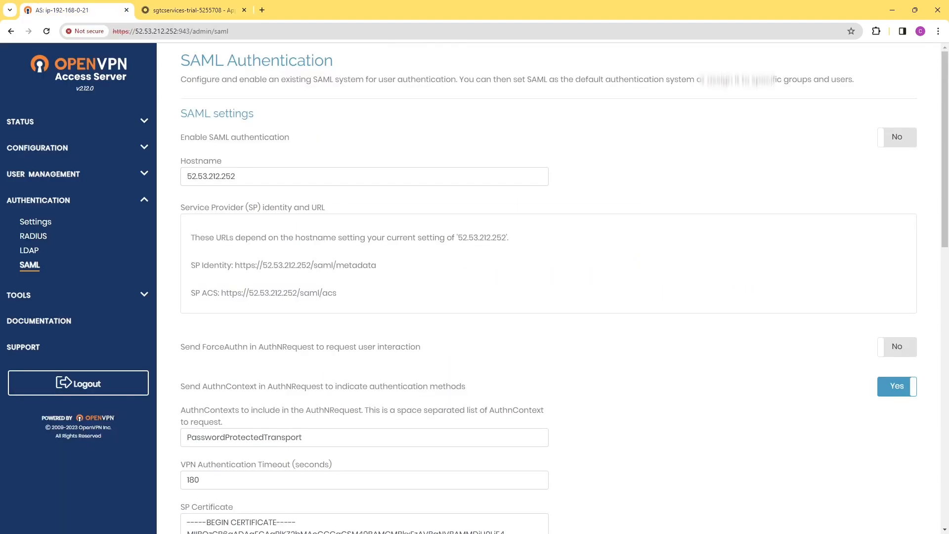
{"action": "left_click_drag", "start_coordinate": [337, 293], "coordinate": [221, 293]}
{"action": "key", "text": "ctrl+c"}
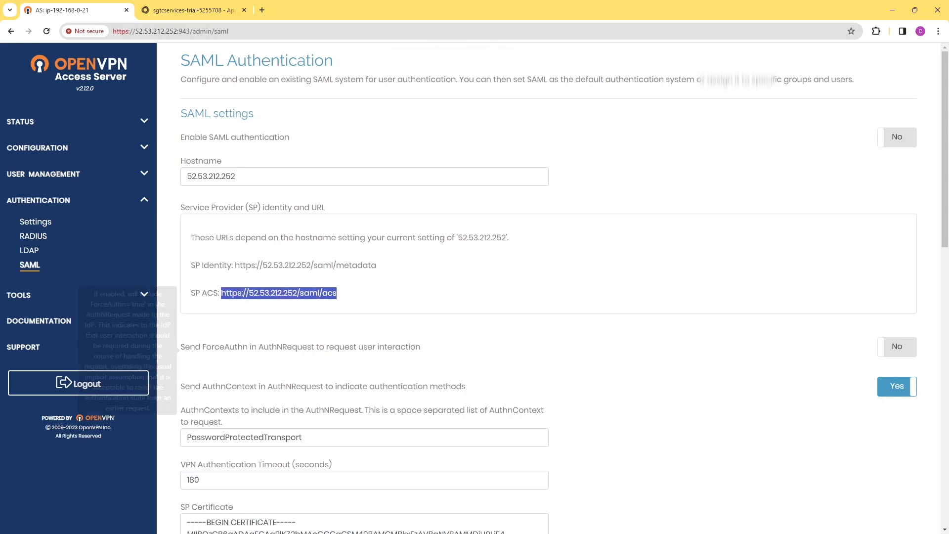
{"action": "left_click", "coordinate": [193, 10]}
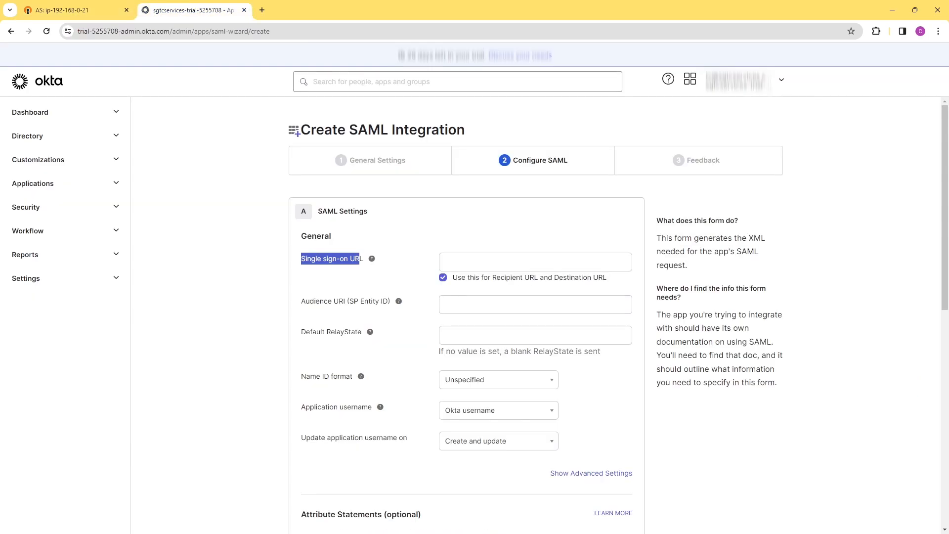
{"action": "left_click", "coordinate": [494, 262]}
{"action": "key", "text": "ctrl+v"}
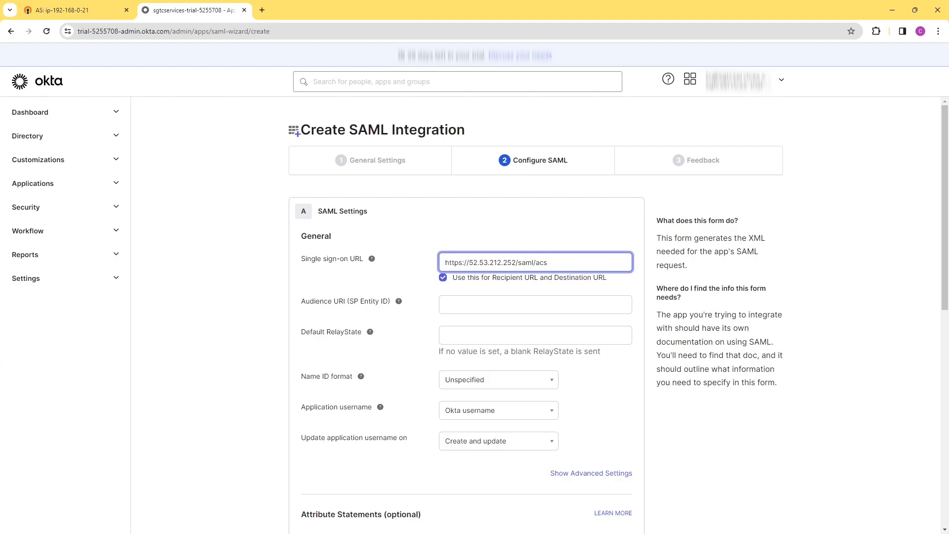
{"action": "left_click_drag", "start_coordinate": [301, 301], "coordinate": [347, 301]}
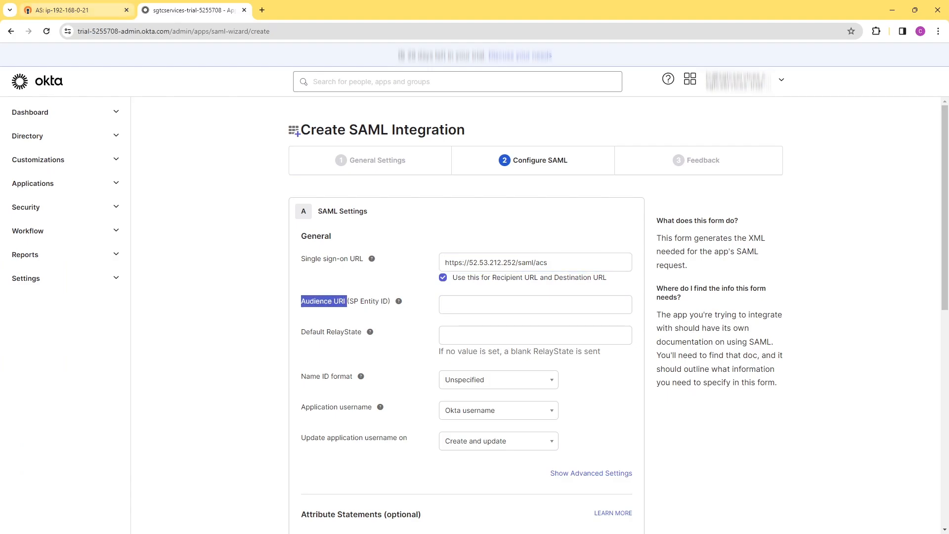
{"action": "left_click", "coordinate": [74, 10]}
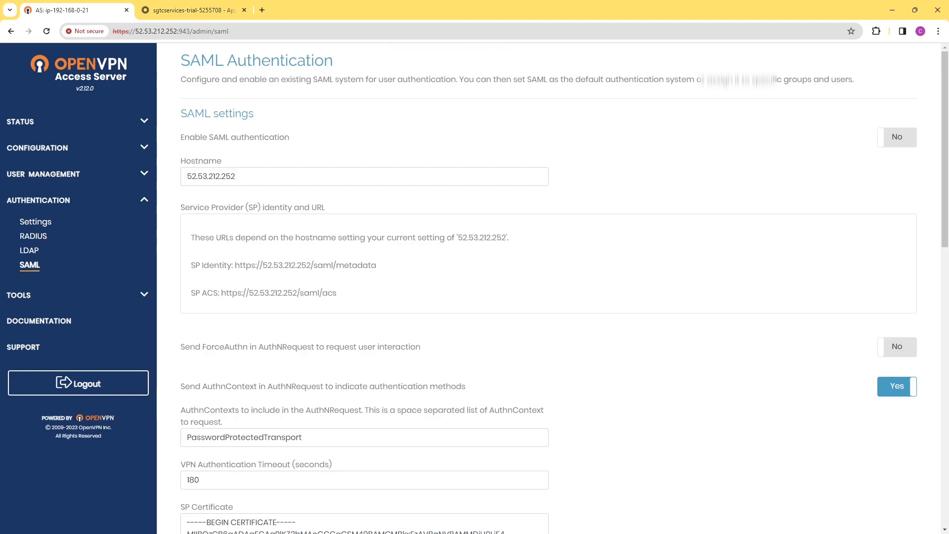
{"action": "left_click_drag", "start_coordinate": [376, 265], "coordinate": [234, 265]}
{"action": "key", "text": "ctrl+c"}
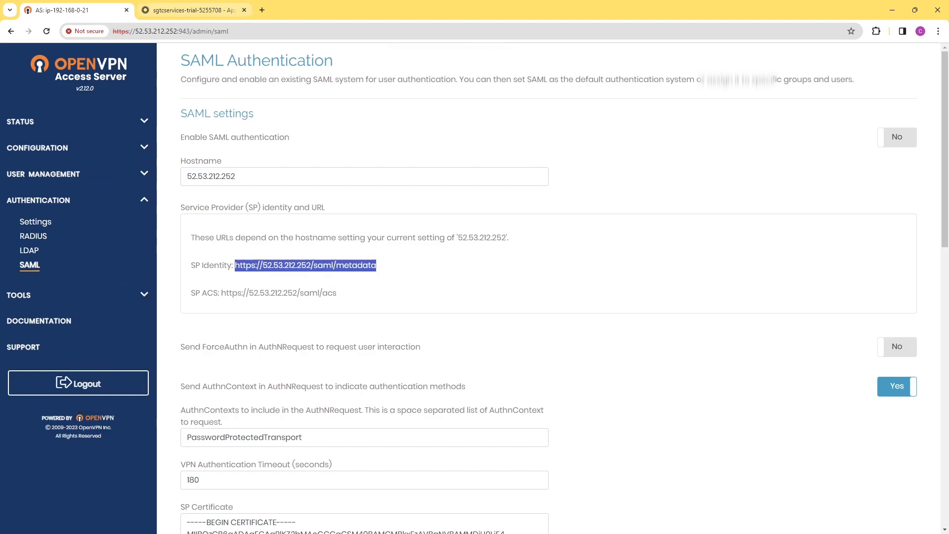
{"action": "key", "text": "ctrl+Tab"}
{"action": "left_click", "coordinate": [494, 304]}
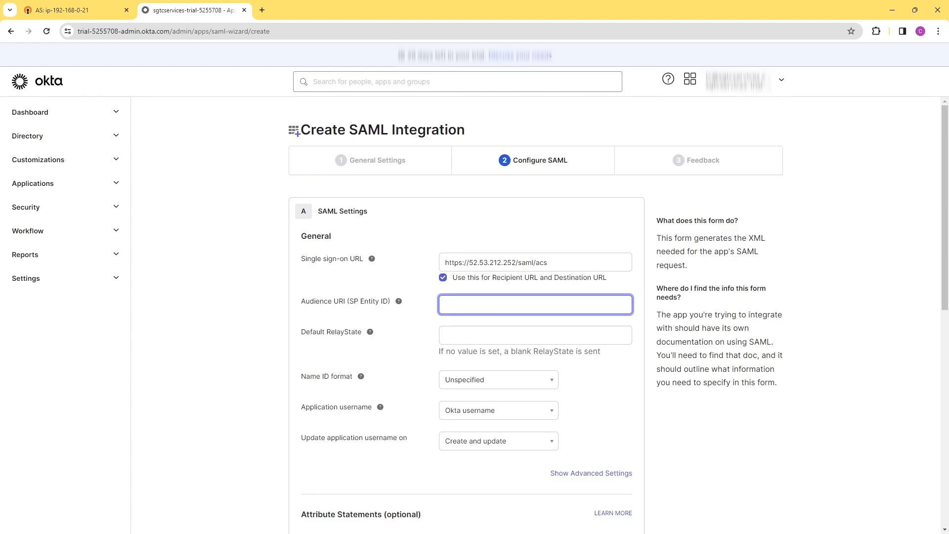
{"action": "key", "text": "ctrl+v"}
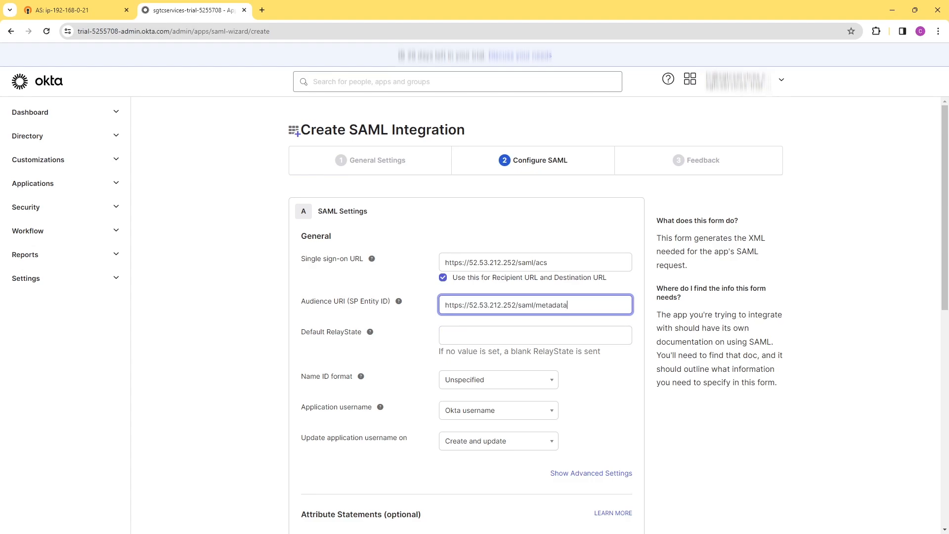
- Set the default RelayState to cws and proceed to the feedback page of the SAML integration
{"action": "left_click", "coordinate": [535, 335]}
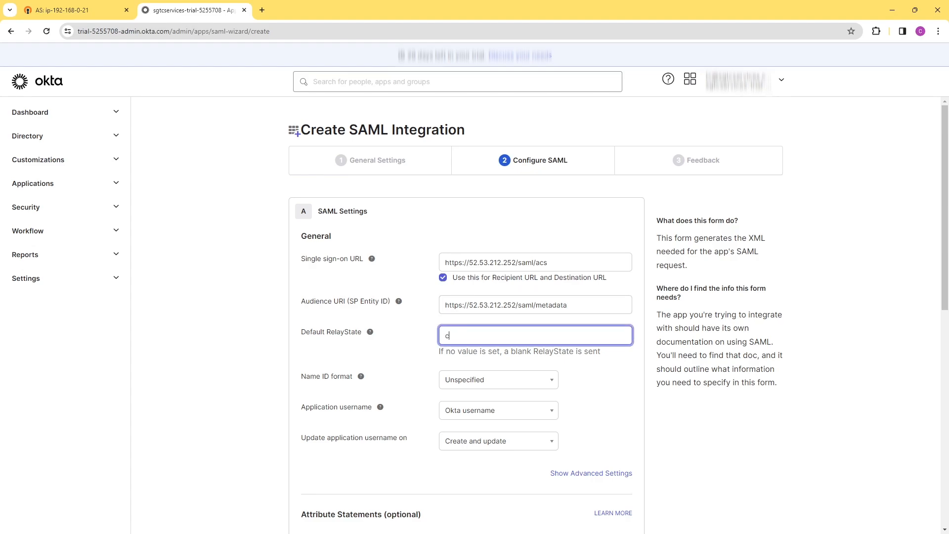
{"action": "type", "text": "cws"}
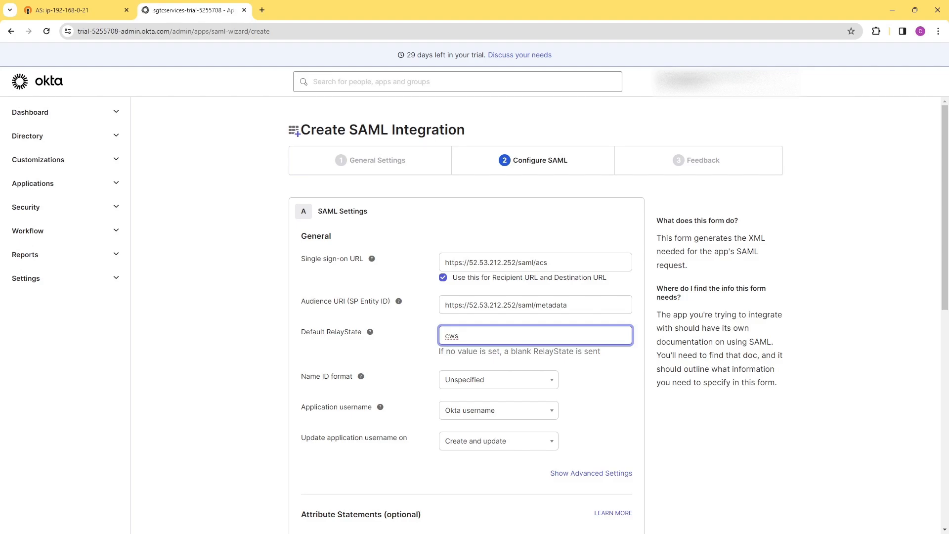
{"action": "scroll", "coordinate": [536, 316], "scroll_direction": "down", "scroll_amount": 4}
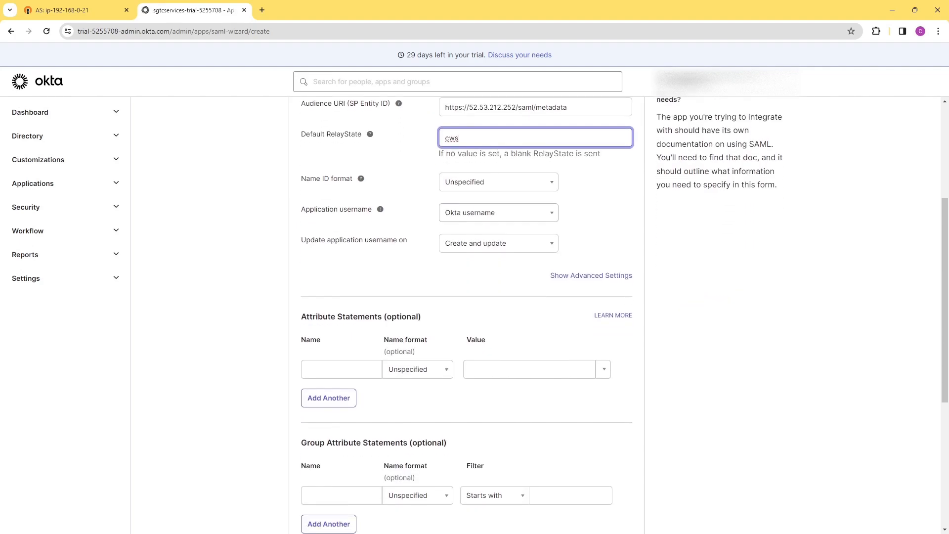
{"action": "scroll", "coordinate": [467, 317], "scroll_direction": "down", "scroll_amount": 5}
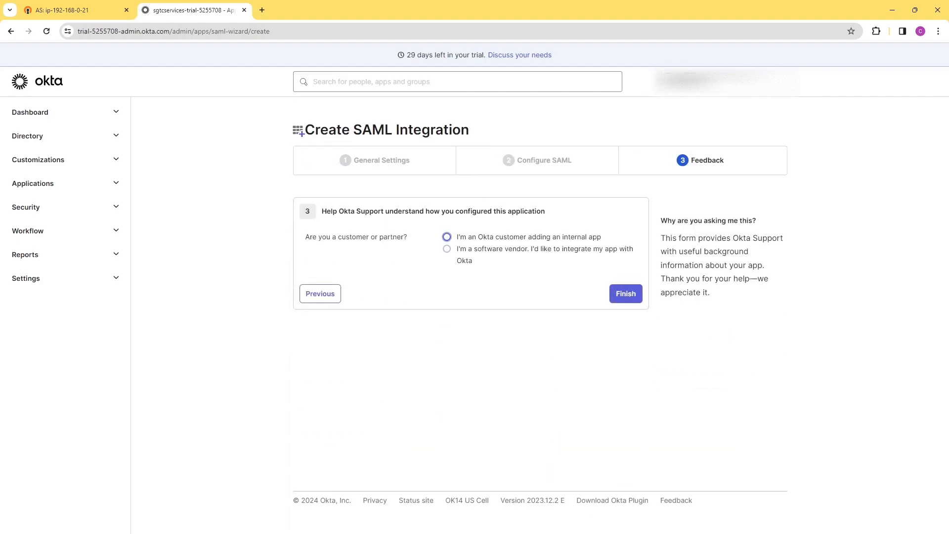
- Answer that you are an Okta customer adding an internal app and finish creating the integration
{"action": "left_click", "coordinate": [626, 294]}
{"action": "left_click", "coordinate": [447, 269]}
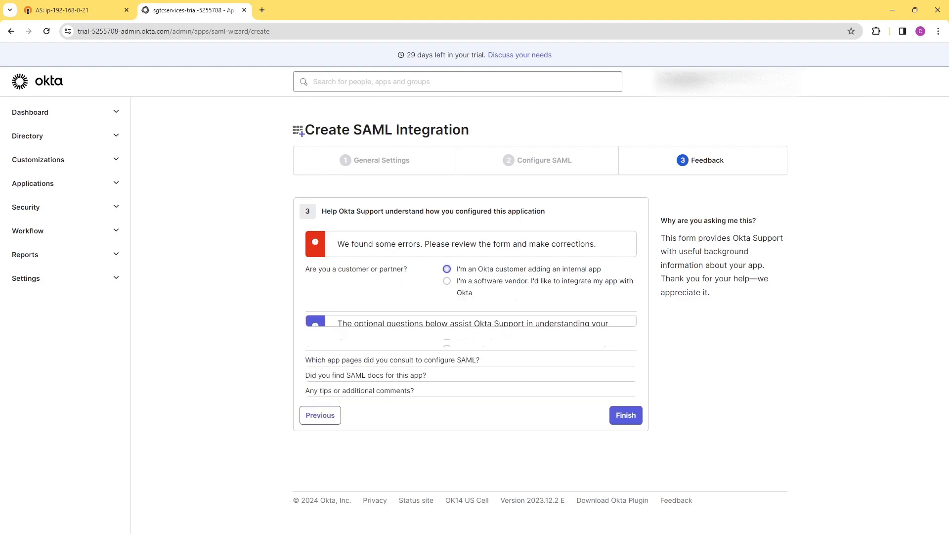
{"action": "scroll", "coordinate": [621, 395], "scroll_direction": "down", "scroll_amount": 4}
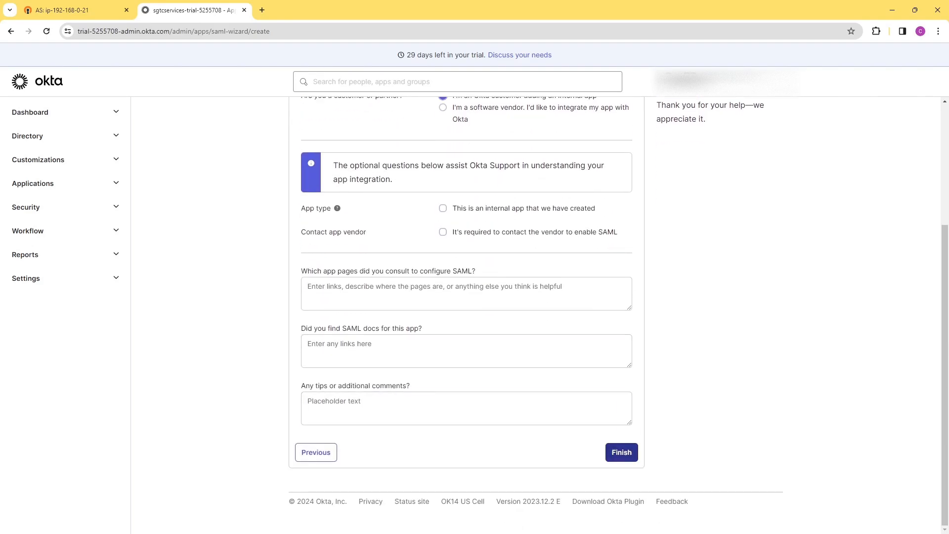
{"action": "left_click", "coordinate": [621, 451]}
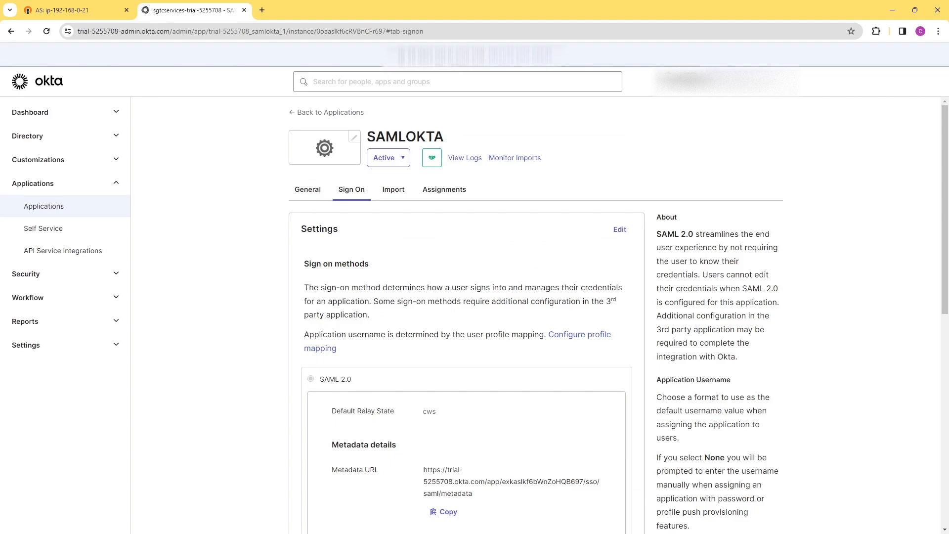
- Open the SAML setup instructions for SAMLOKTA and examine the identity provider single sign-on URL and X.509 certificate
{"action": "scroll", "coordinate": [536, 316], "scroll_direction": "down", "scroll_amount": 3}
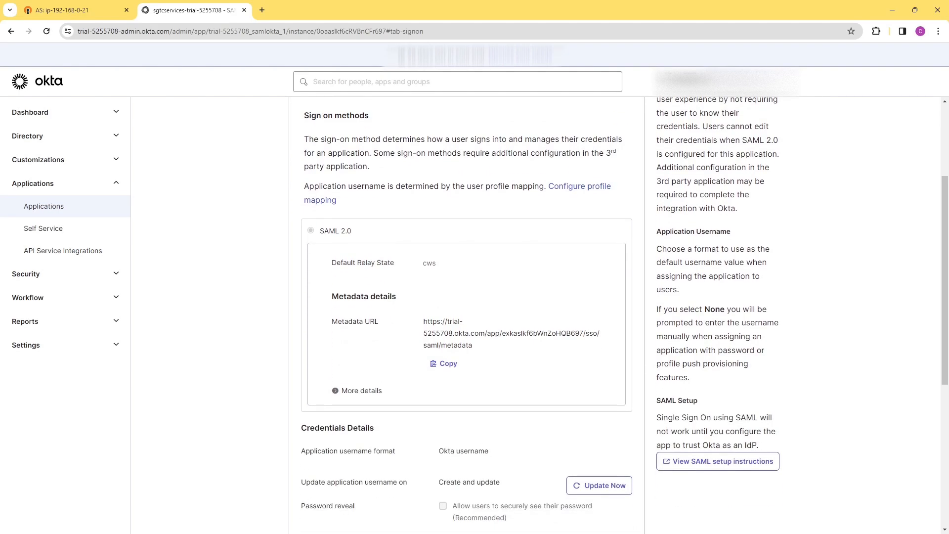
{"action": "left_click", "coordinate": [444, 364]}
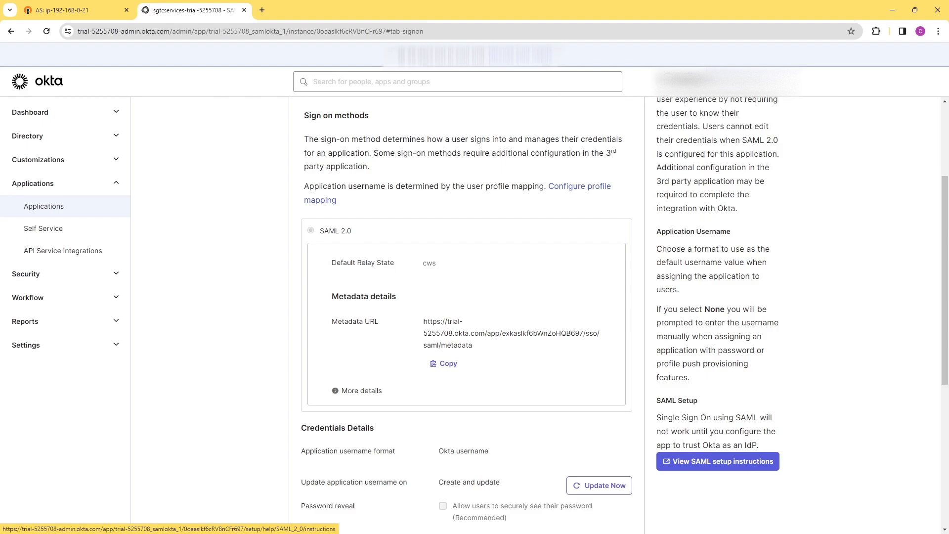
{"action": "left_click", "coordinate": [718, 461]}
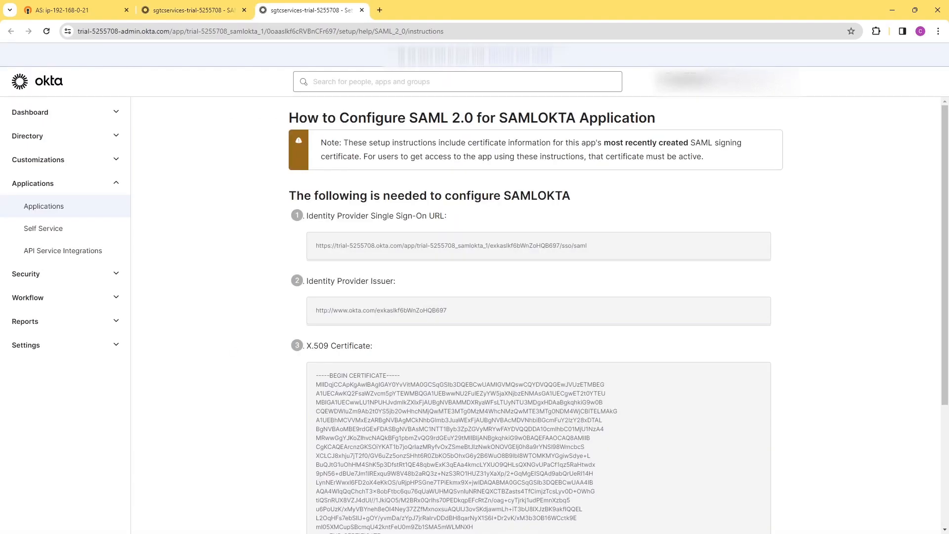
{"action": "left_click_drag", "start_coordinate": [316, 246], "coordinate": [586, 246]}
{"action": "scroll", "coordinate": [585, 245], "scroll_direction": "down", "scroll_amount": 2}
{"action": "left_click_drag", "start_coordinate": [316, 277], "coordinate": [394, 437]}
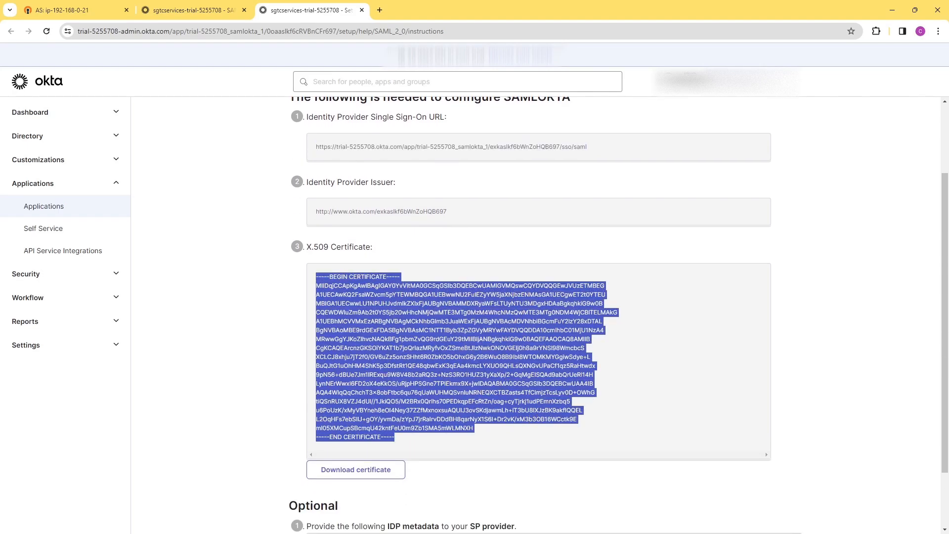
{"action": "left_click", "coordinate": [445, 435]}
{"action": "scroll", "coordinate": [445, 435], "scroll_direction": "up", "scroll_amount": 2}
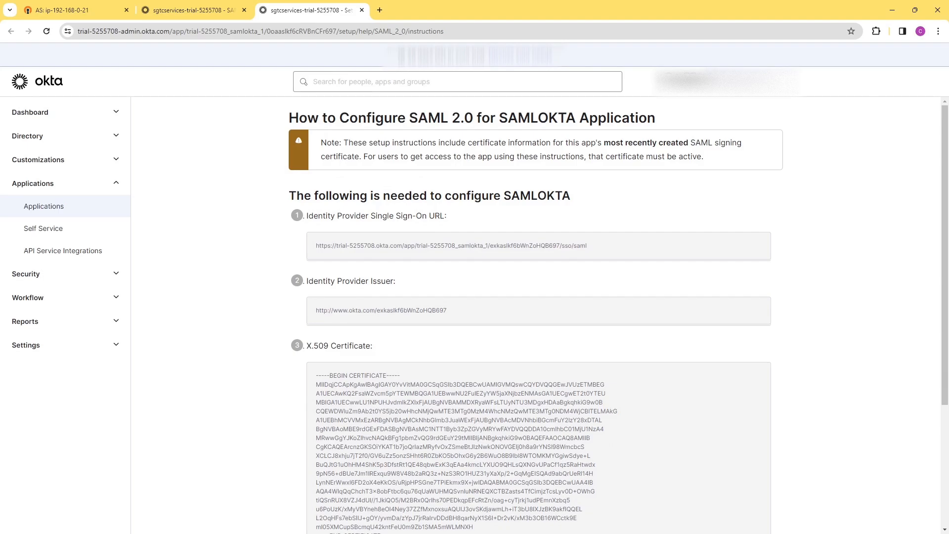
- Copy SAMLOKTA's metadata URL from Okta into the IdP Metadata URL of OpenVPN Access Server's automatic identity provider configuration
{"action": "left_click", "coordinate": [193, 10]}
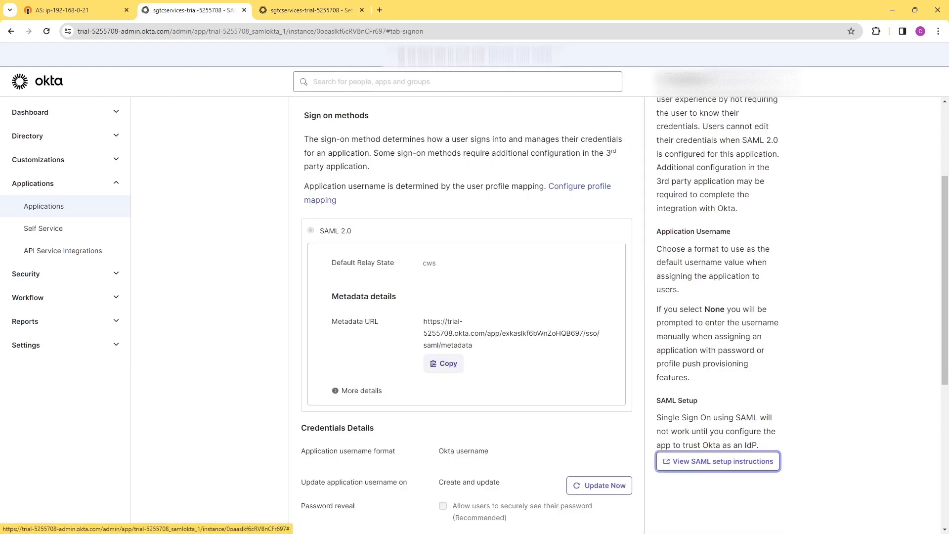
{"action": "left_click", "coordinate": [447, 363]}
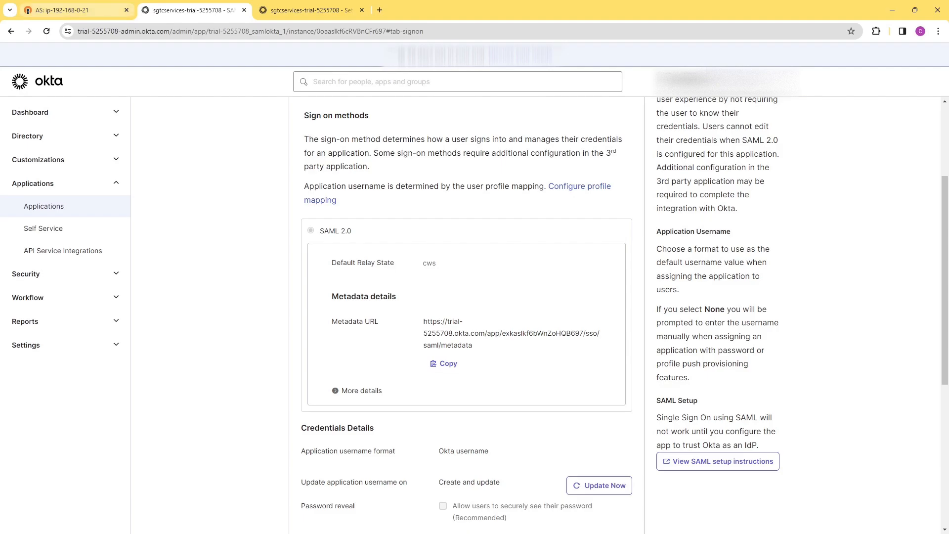
{"action": "left_click", "coordinate": [74, 10]}
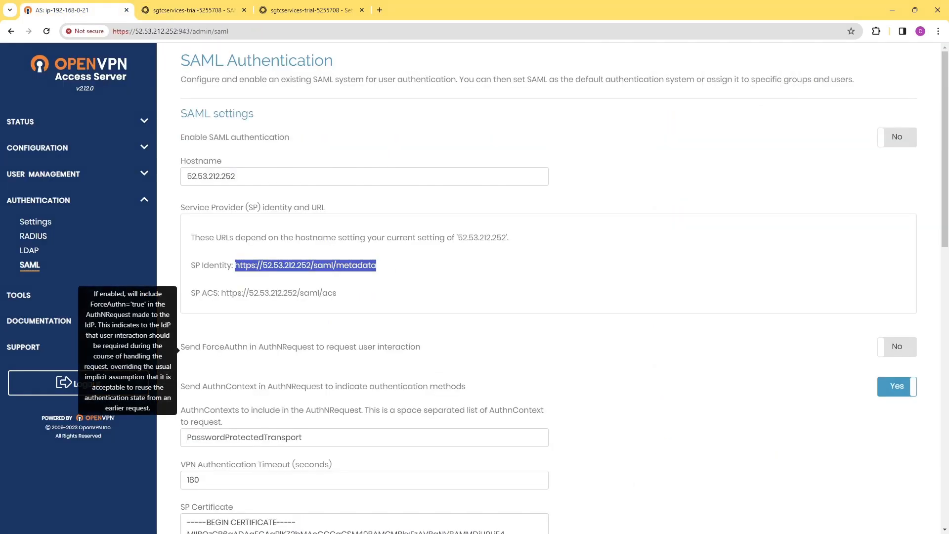
{"action": "left_click", "coordinate": [549, 347]}
{"action": "scroll", "coordinate": [549, 316], "scroll_direction": "down", "scroll_amount": 11}
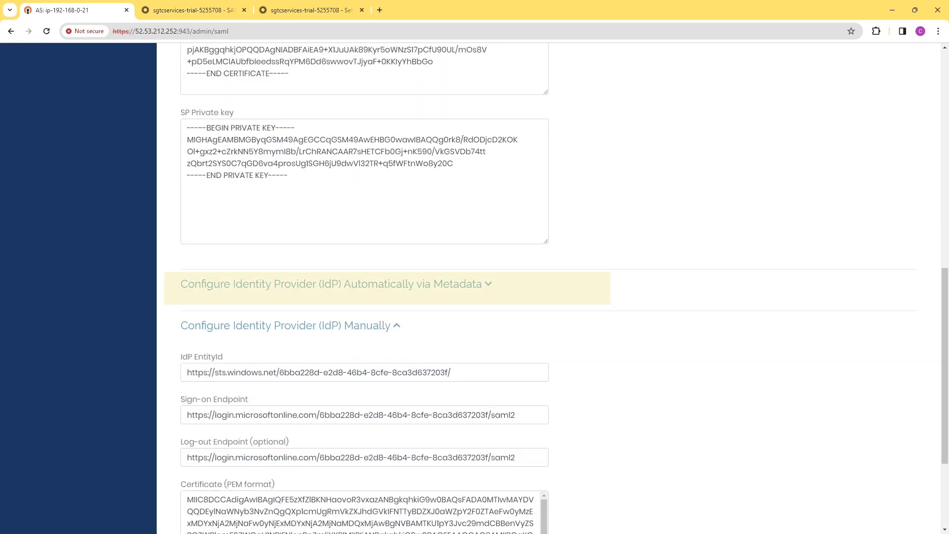
{"action": "left_click", "coordinate": [336, 284]}
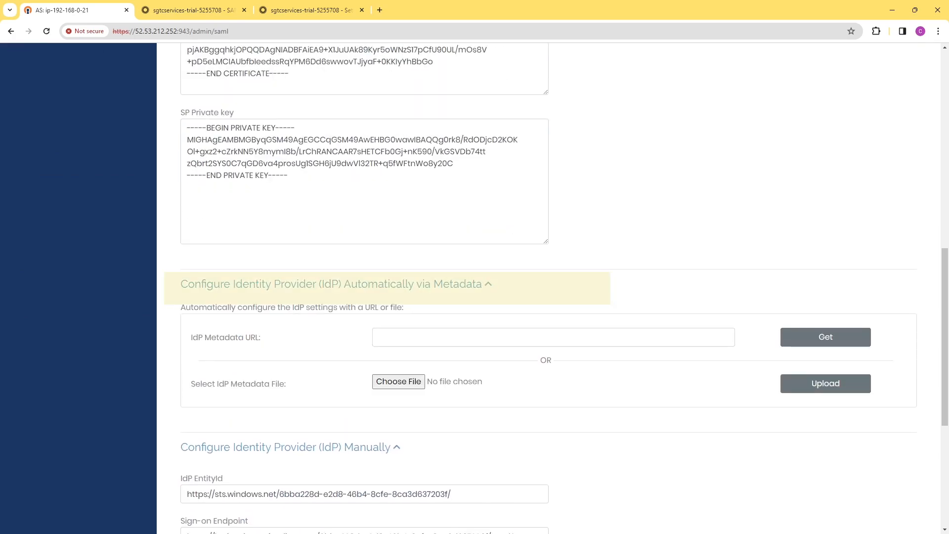
{"action": "left_click", "coordinate": [553, 337]}
{"action": "key", "text": "ctrl+v"}
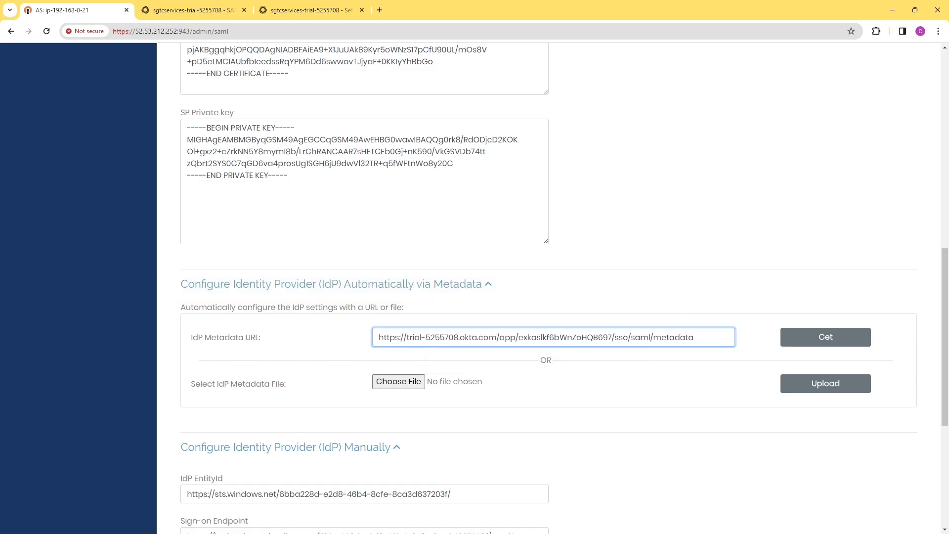
- Retrieve the identity provider settings from the metadata URL, update the running server, and check the populated IdP fields
{"action": "left_click", "coordinate": [825, 336]}
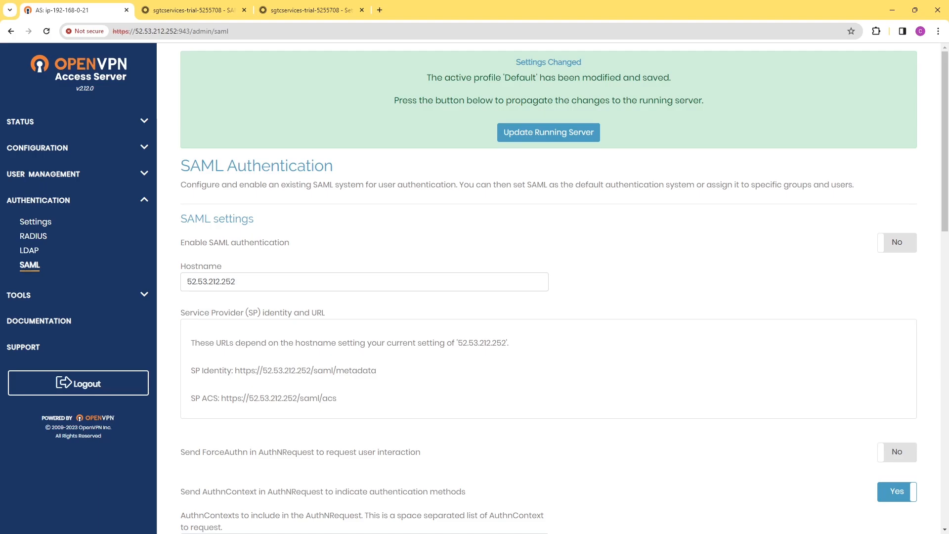
{"action": "left_click", "coordinate": [548, 132]}
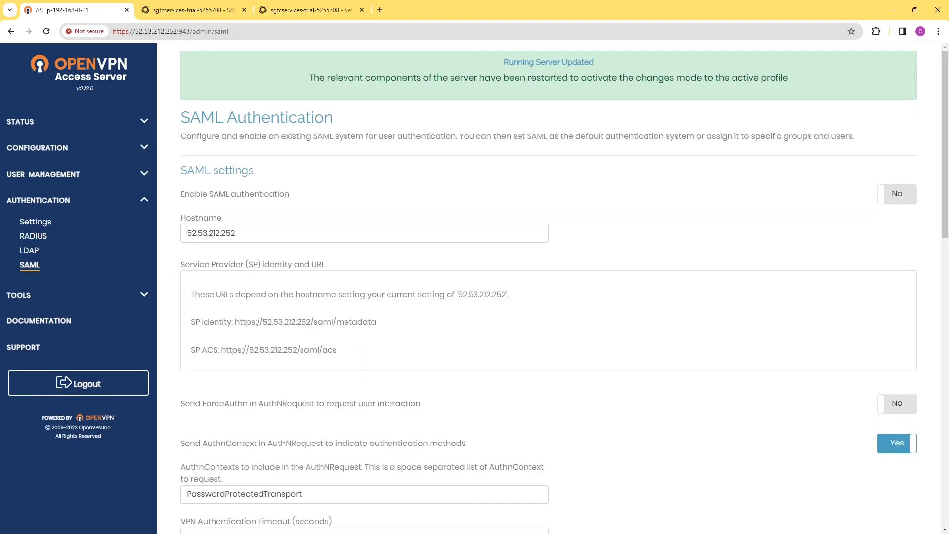
{"action": "scroll", "coordinate": [548, 287], "scroll_direction": "down", "scroll_amount": 15}
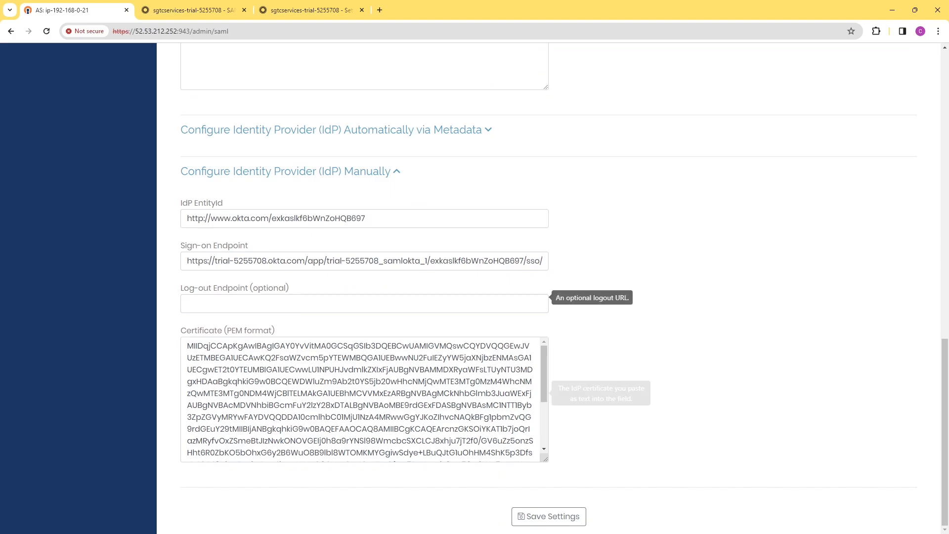
{"action": "scroll", "coordinate": [549, 286], "scroll_direction": "up", "scroll_amount": 15}
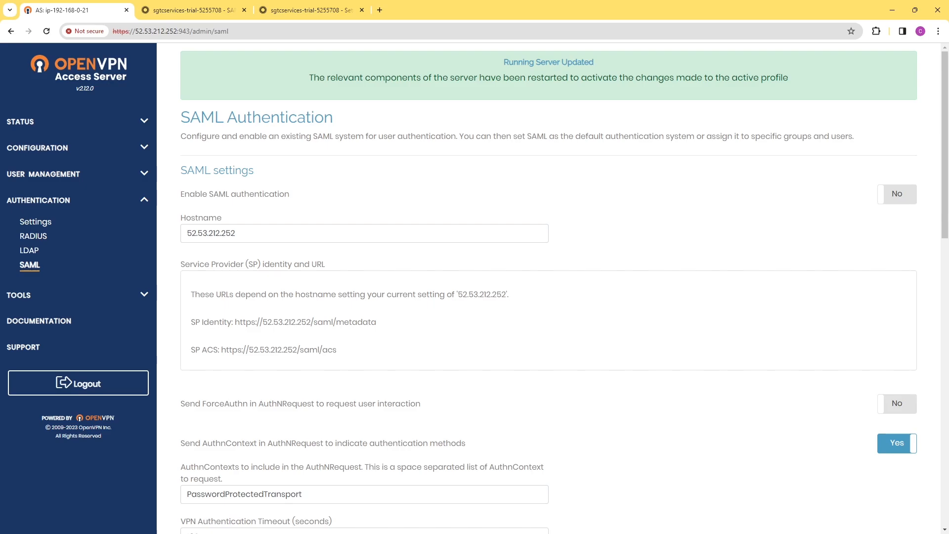
- Enable SAML authentication, save the settings, and update the running server
{"action": "left_click", "coordinate": [897, 194]}
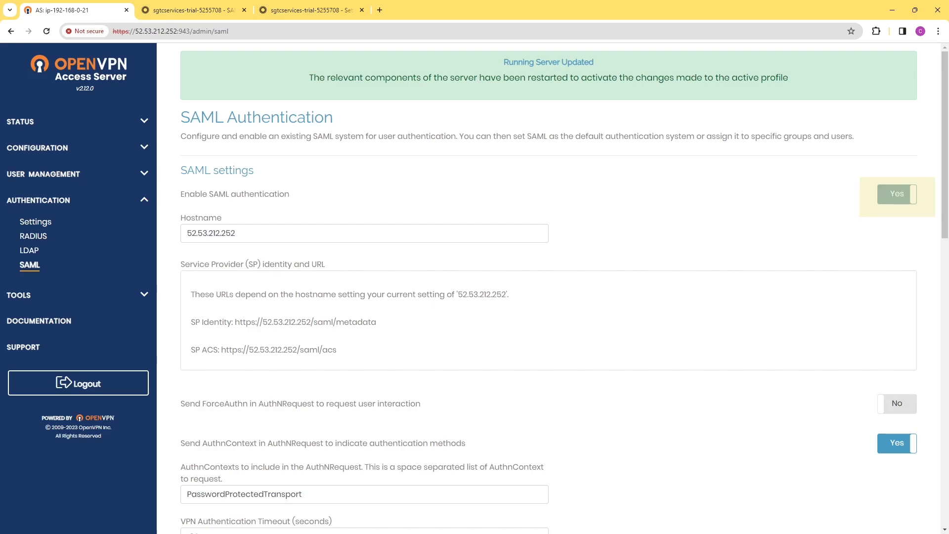
{"action": "left_click_drag", "start_coordinate": [190, 194], "coordinate": [274, 194]}
{"action": "scroll", "coordinate": [316, 297], "scroll_direction": "down", "scroll_amount": 6}
{"action": "scroll", "coordinate": [364, 336], "scroll_direction": "down", "scroll_amount": 10}
{"action": "scroll", "coordinate": [364, 395], "scroll_direction": "down", "scroll_amount": 5}
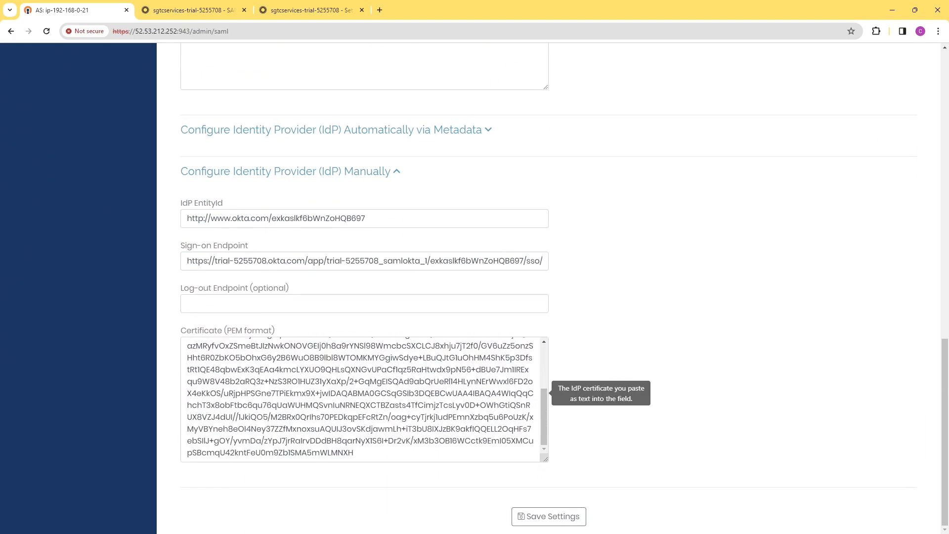
{"action": "left_click", "coordinate": [549, 516]}
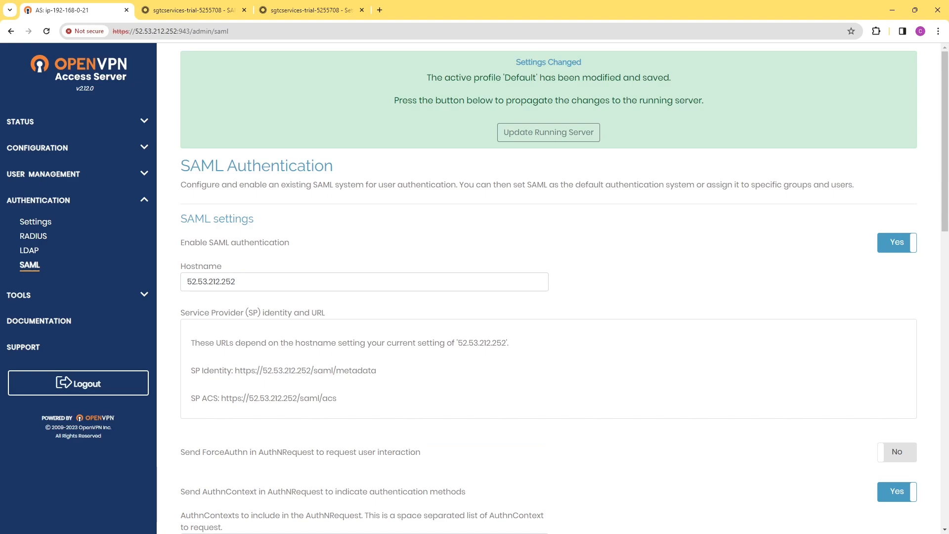
{"action": "left_click", "coordinate": [549, 132]}
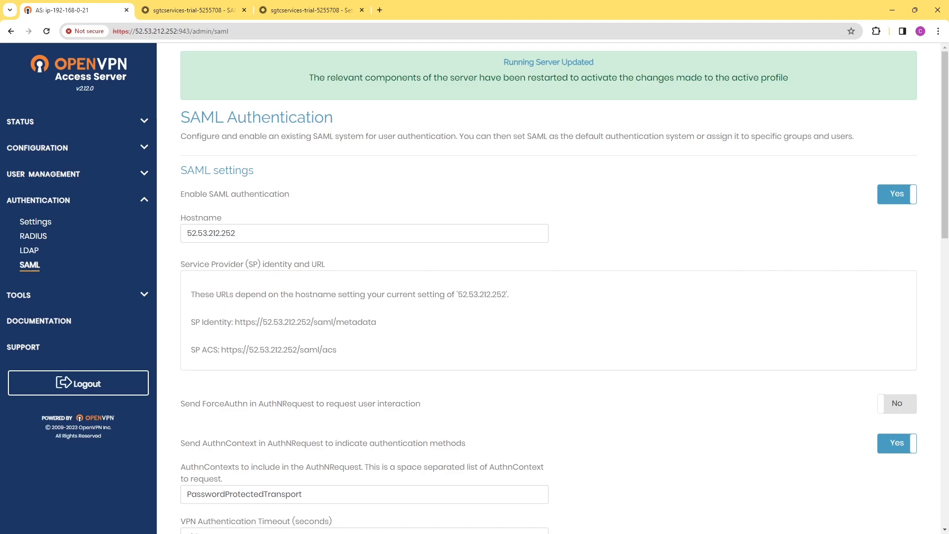
- Make SAML the default authentication system, save the settings, and update the running server
{"action": "left_click", "coordinate": [35, 221]}
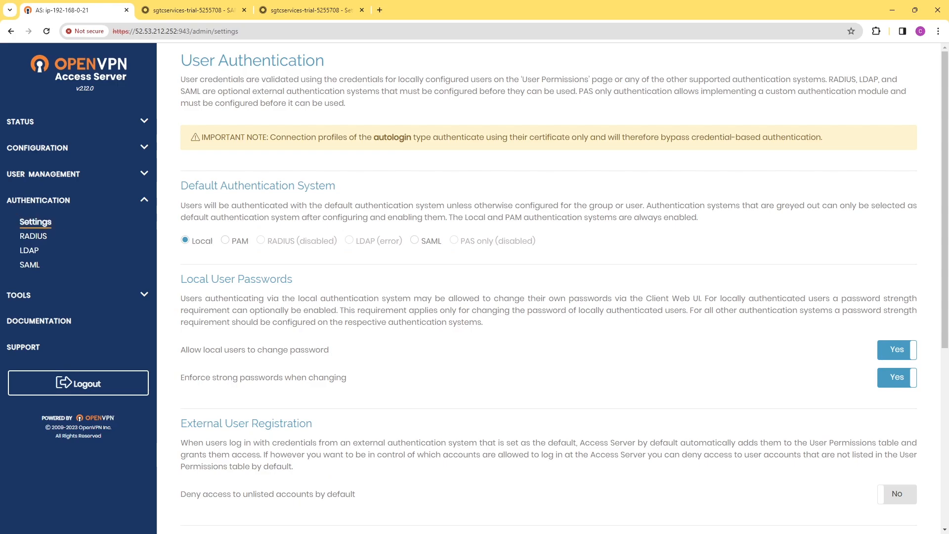
{"action": "left_click", "coordinate": [415, 240]}
{"action": "scroll", "coordinate": [548, 287], "scroll_direction": "down", "scroll_amount": 6}
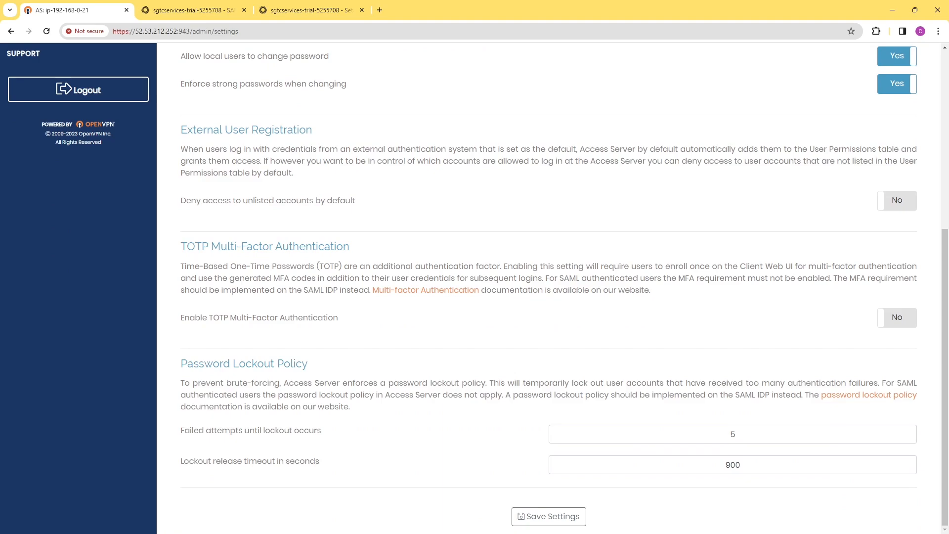
{"action": "left_click", "coordinate": [549, 516]}
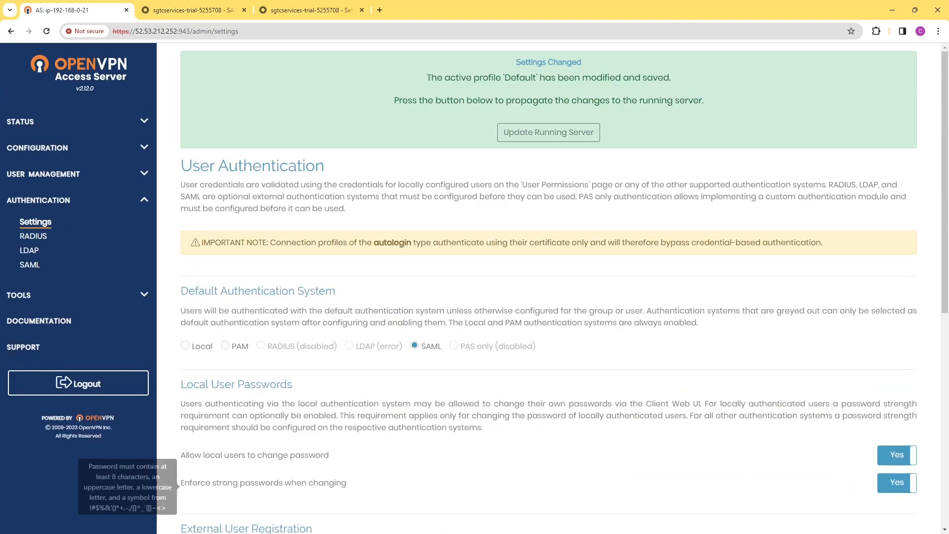
{"action": "left_click", "coordinate": [549, 132]}
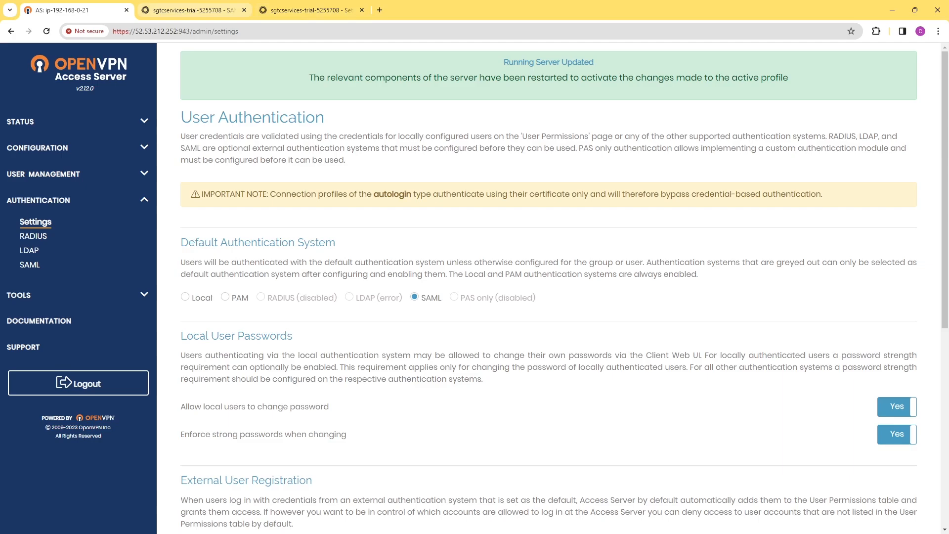
- Switch to Okta and assign the SAMLOKTA application to the Everyone group
{"action": "left_click", "coordinate": [193, 10]}
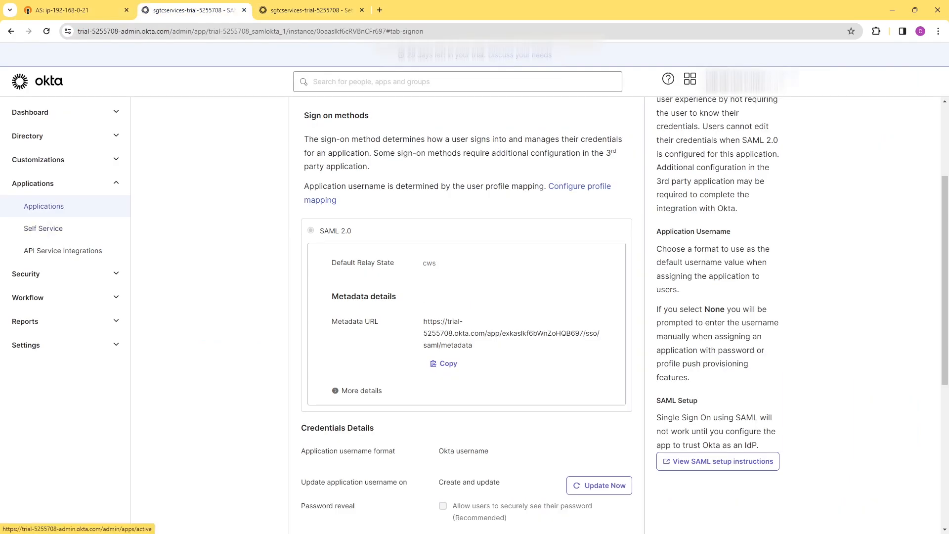
{"action": "left_click", "coordinate": [43, 206]}
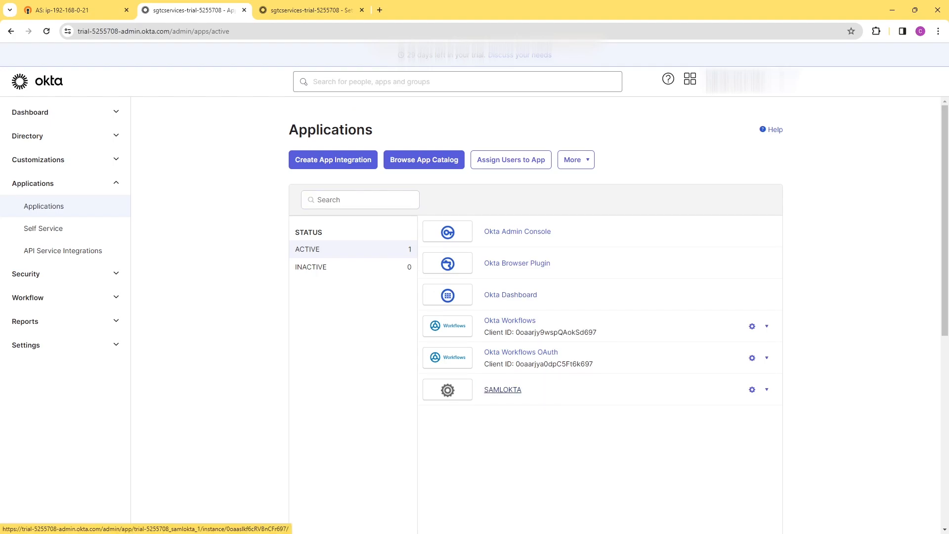
{"action": "left_click", "coordinate": [503, 390]}
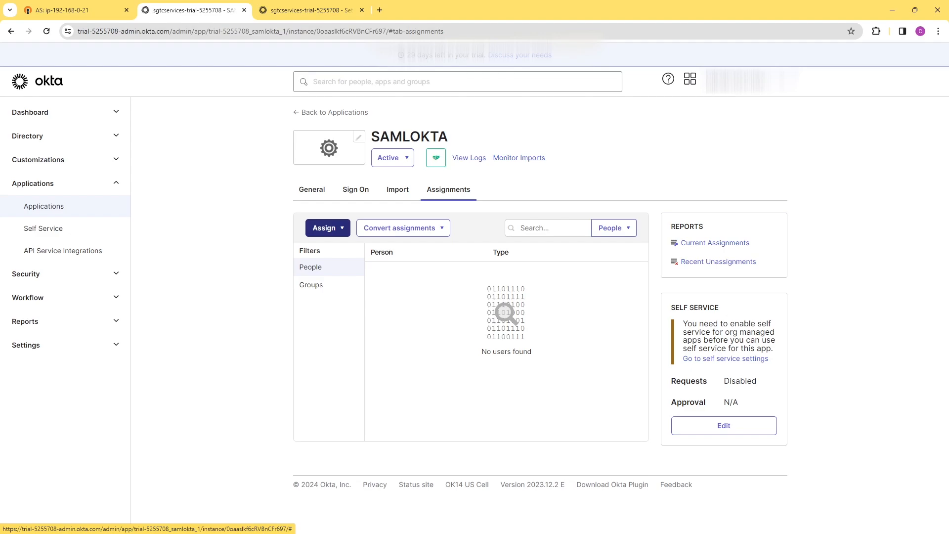
{"action": "left_click", "coordinate": [324, 227]}
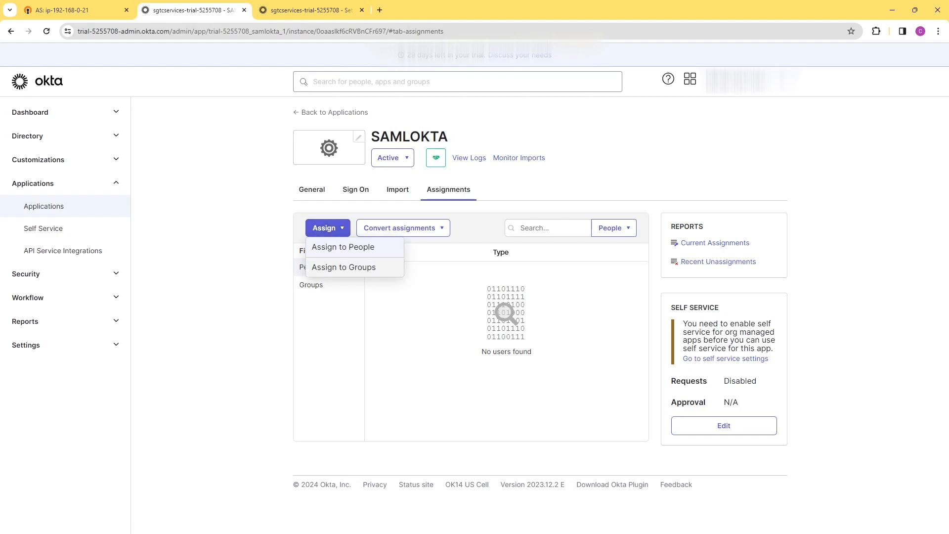
{"action": "left_click", "coordinate": [328, 267]}
{"action": "left_click", "coordinate": [590, 215]}
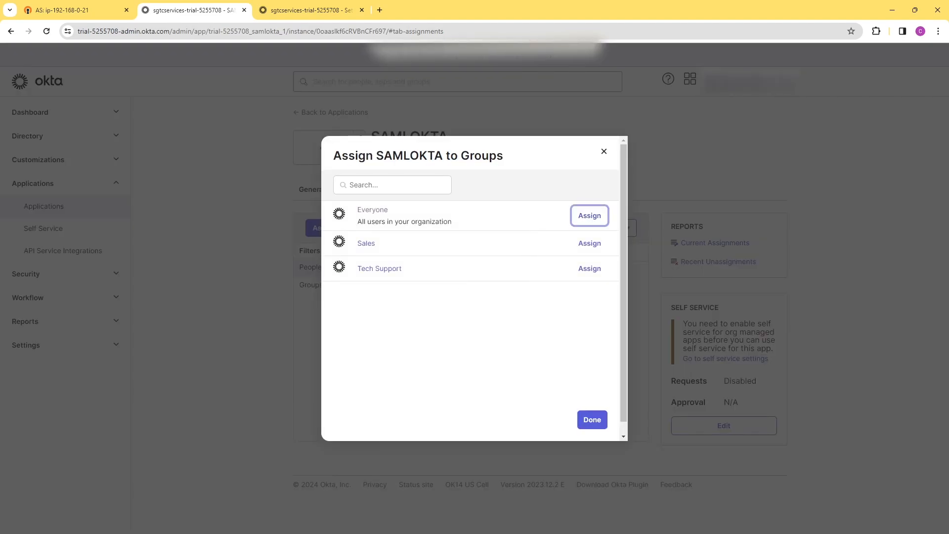
{"action": "left_click", "coordinate": [592, 420]}
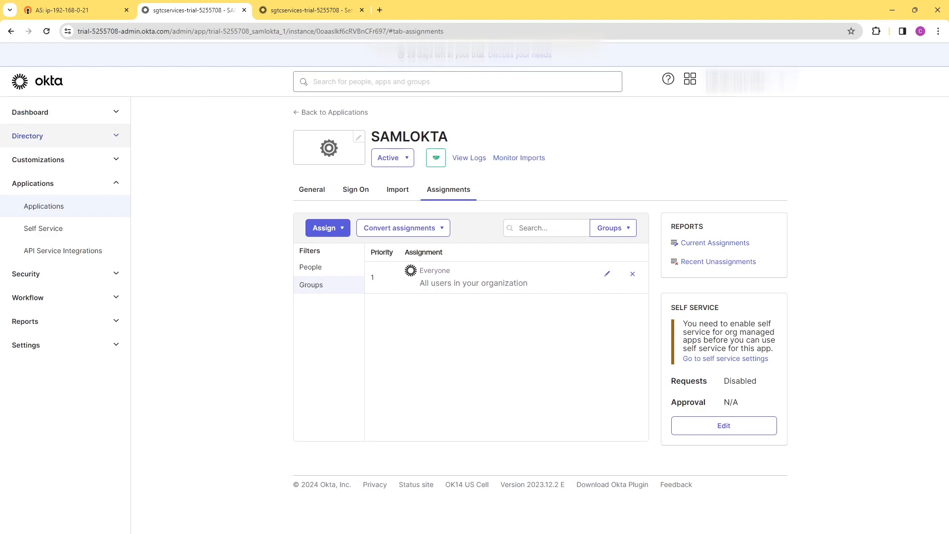
- Open Okta's people directory and examine the users listed there
{"action": "left_click", "coordinate": [27, 136]}
{"action": "left_click", "coordinate": [34, 159]}
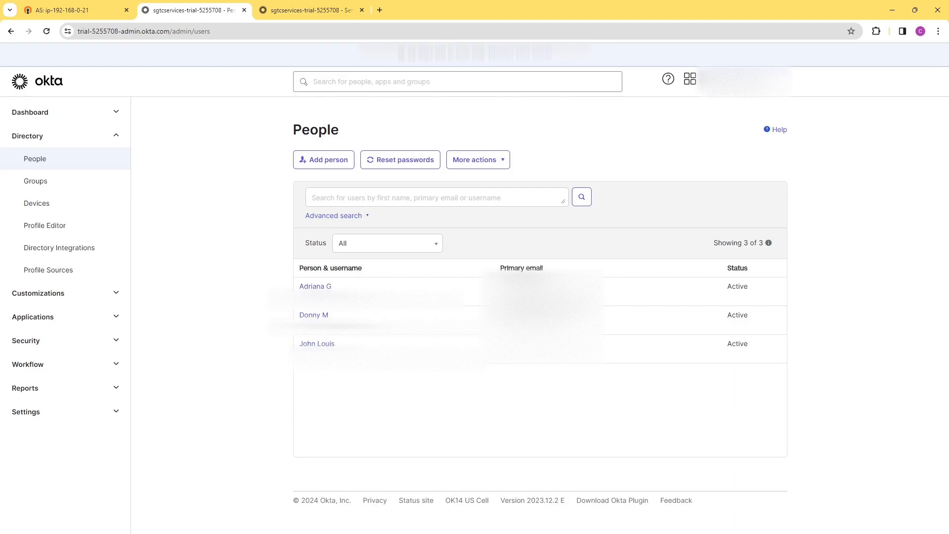
{"action": "left_click_drag", "start_coordinate": [497, 286], "coordinate": [346, 316]}
{"action": "left_click", "coordinate": [346, 316]}
{"action": "left_click", "coordinate": [74, 10]}
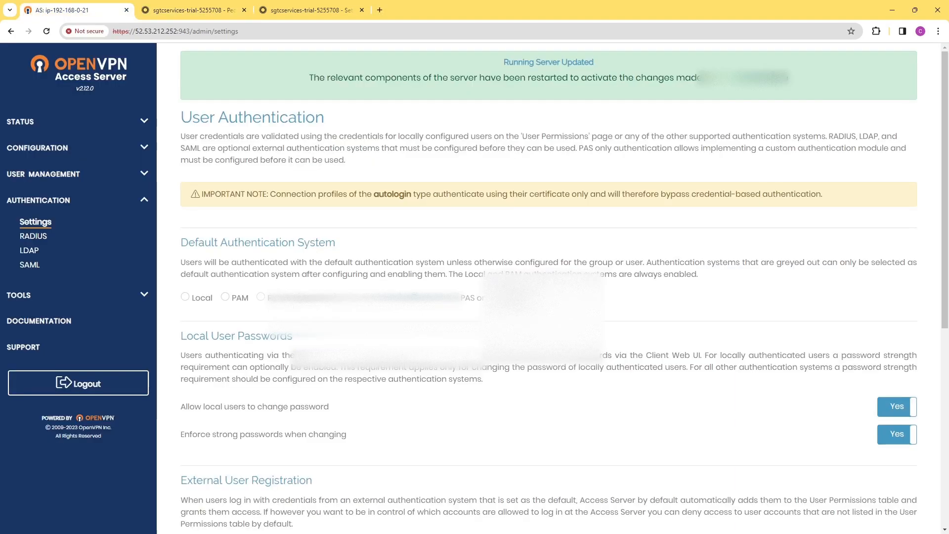
{"action": "left_click", "coordinate": [175, 31]}
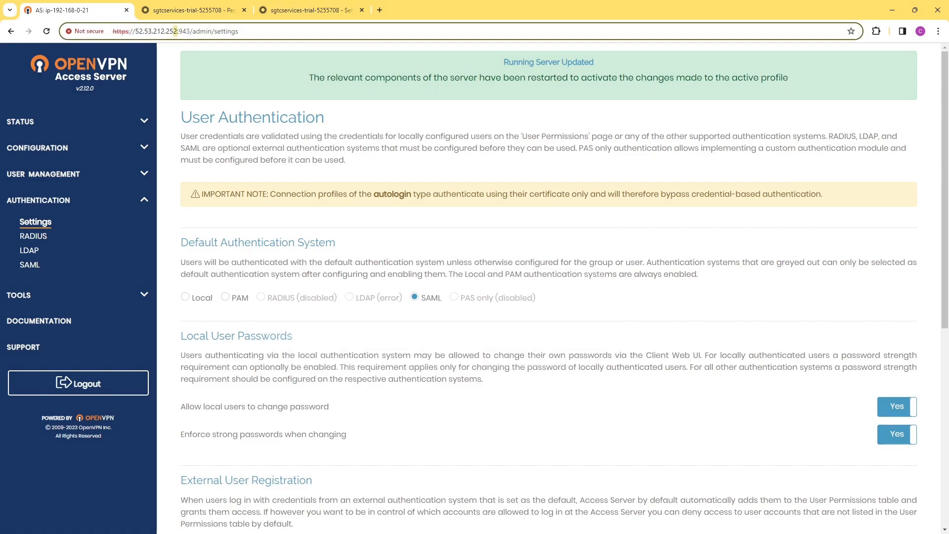
{"action": "left_click_drag", "start_coordinate": [175, 31], "coordinate": [113, 31]}
{"action": "key", "text": "ctrl+c"}
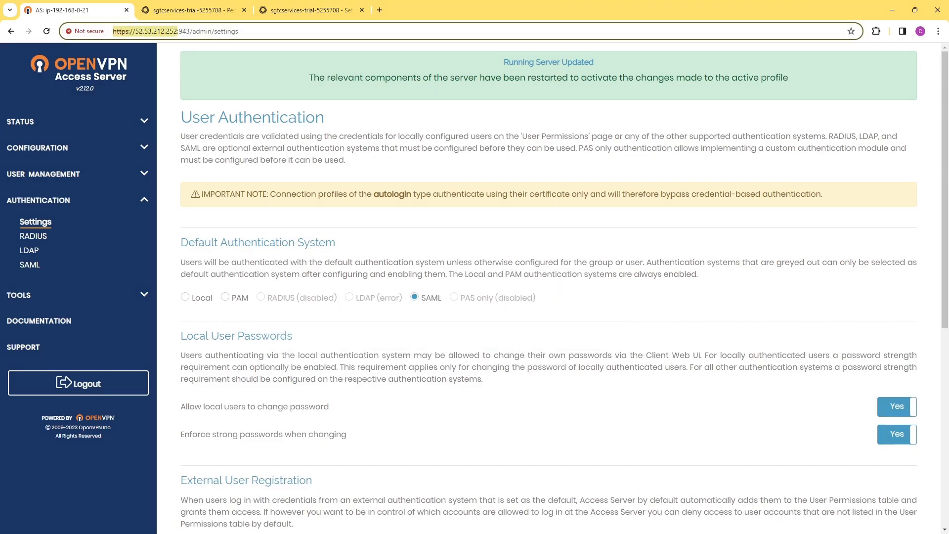
{"action": "key", "text": "alt+Tab"}
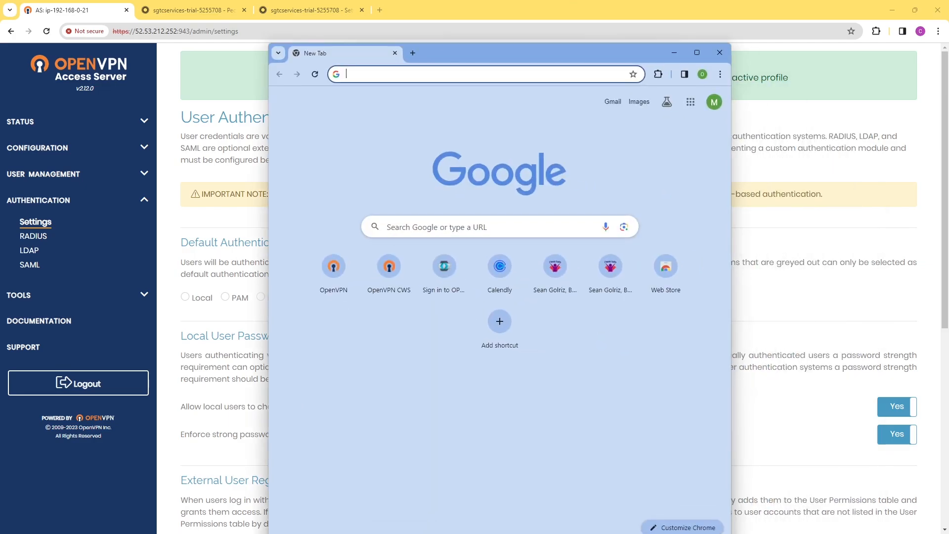
{"action": "key", "text": "super+Up"}
{"action": "key", "text": "ctrl+v"}
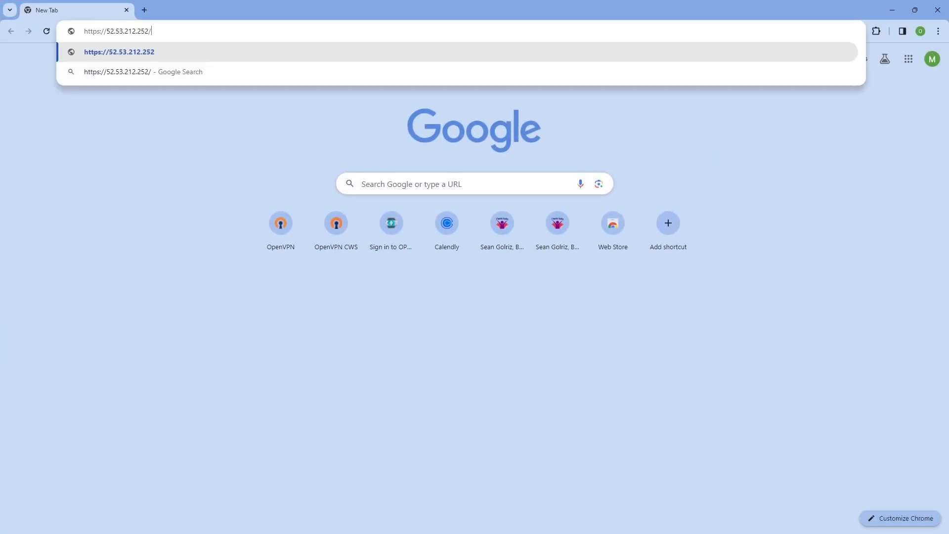
{"action": "key", "text": "Return"}
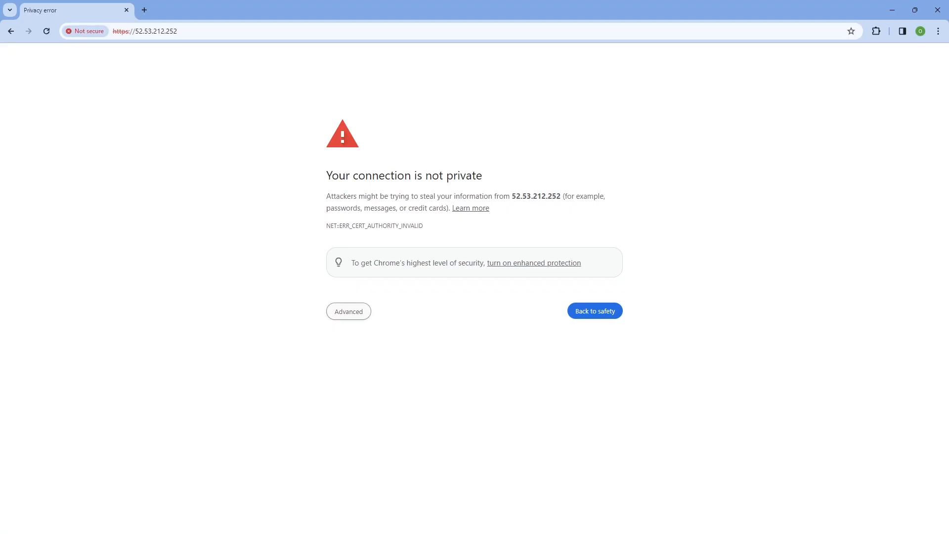
{"action": "left_click", "coordinate": [348, 311]}
{"action": "left_click", "coordinate": [374, 387]}
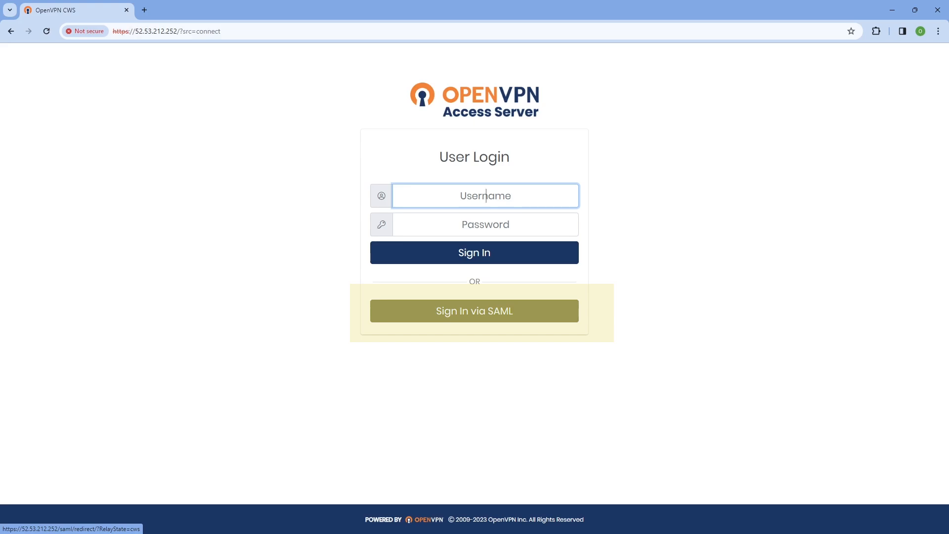
- Start signing in via SAML and submit the test user's Okta username to reach password verification
{"action": "left_click", "coordinate": [475, 311]}
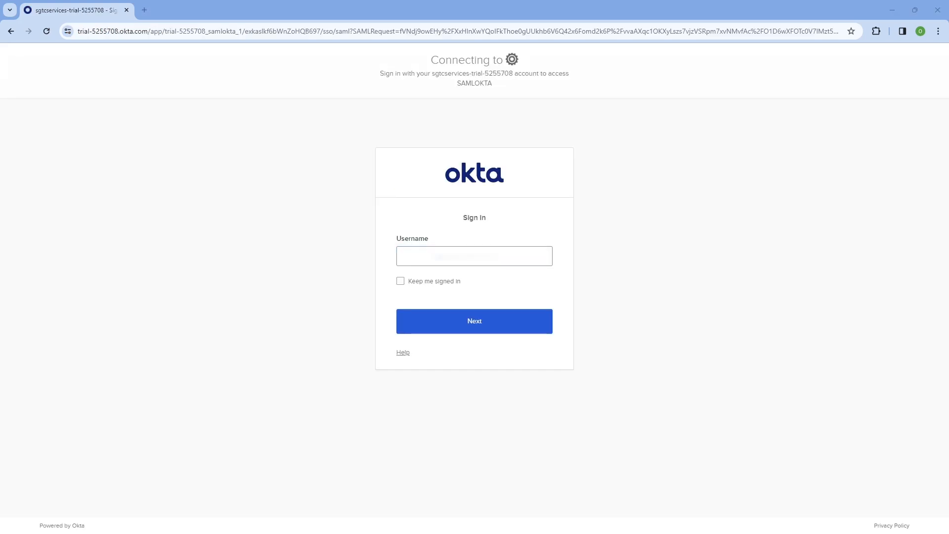
{"action": "left_click", "coordinate": [474, 256]}
{"action": "key", "text": "ctrl+v"}
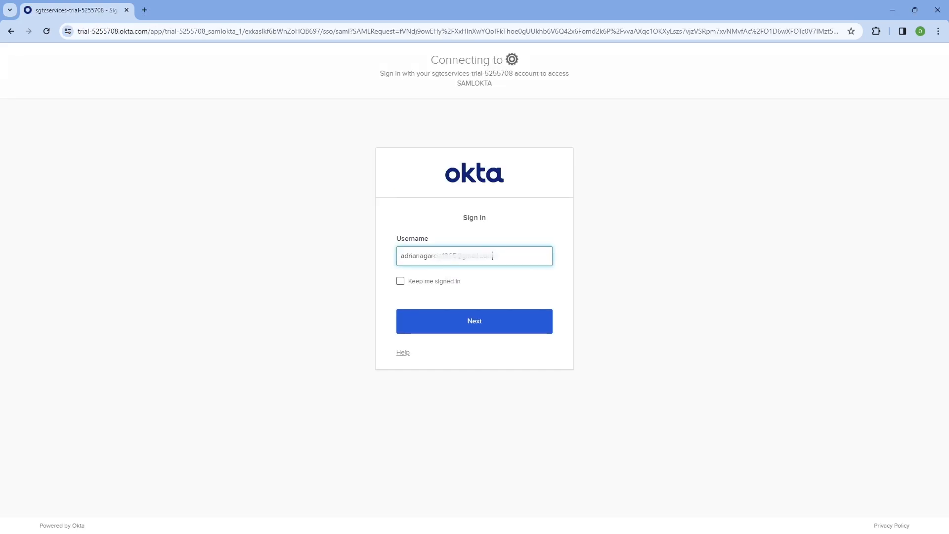
{"action": "left_click", "coordinate": [475, 321]}
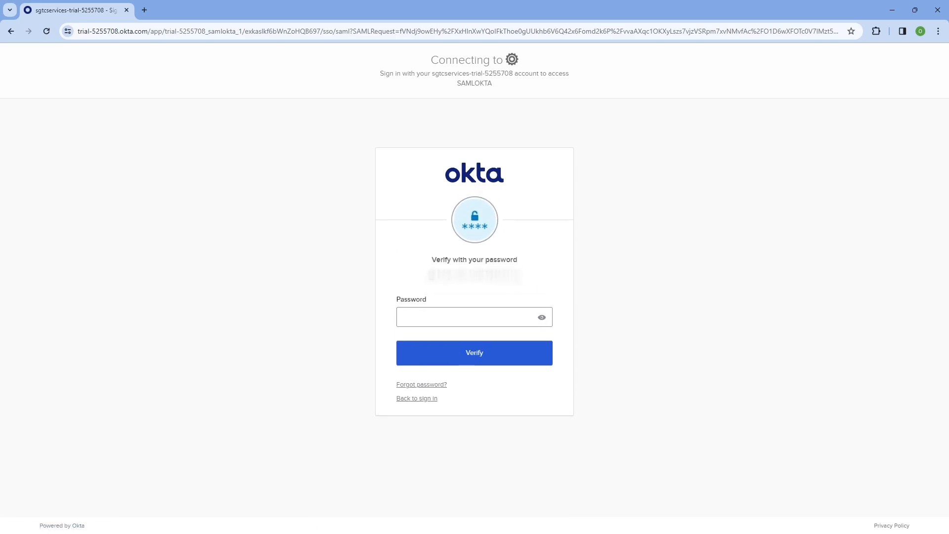
- Verify the Okta sign-in with the account password and download the user-locked connection profile
{"action": "type", "text": "••••••••••••"}
{"action": "key", "text": "Return"}
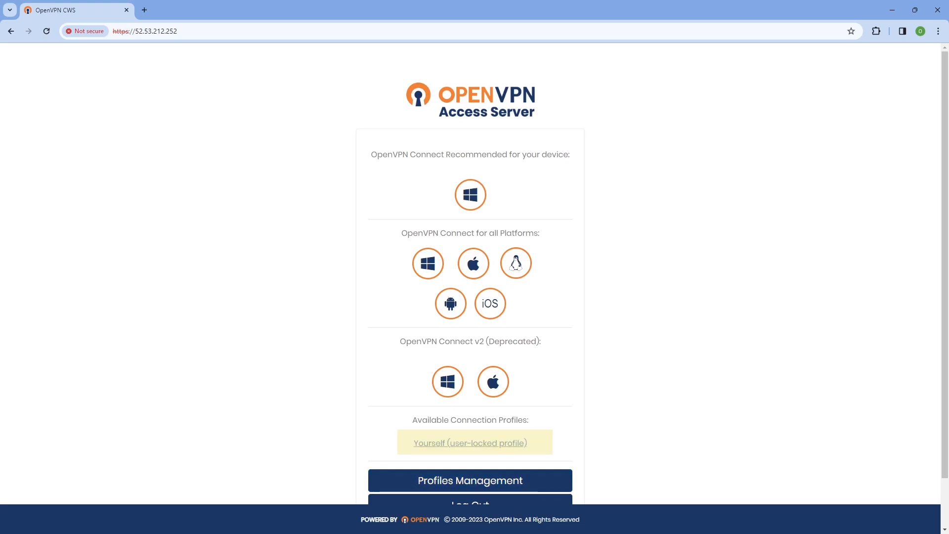
{"action": "left_click", "coordinate": [470, 443]}
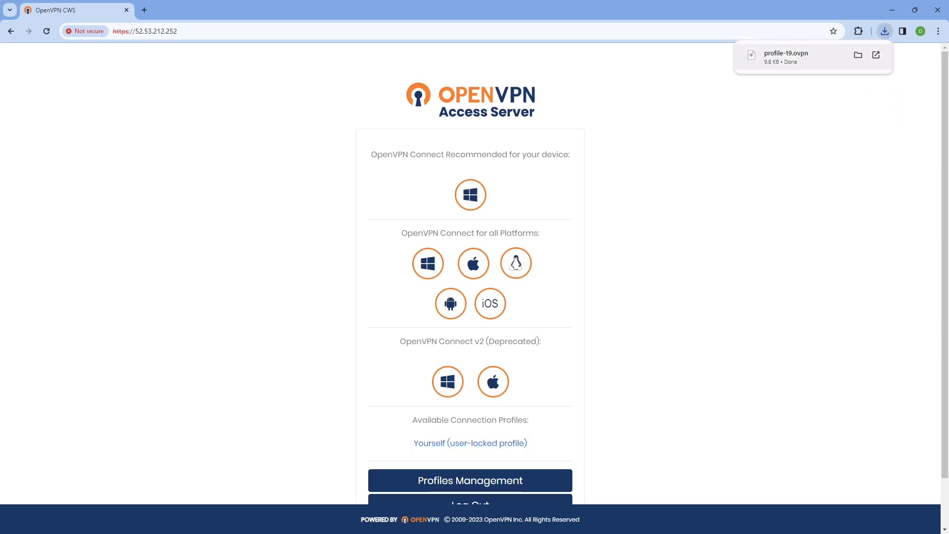
- Import the downloaded profile-19.ovpn into OpenVPN Connect and test the VPN connection by connecting and disconnecting it
{"action": "left_click", "coordinate": [884, 31]}
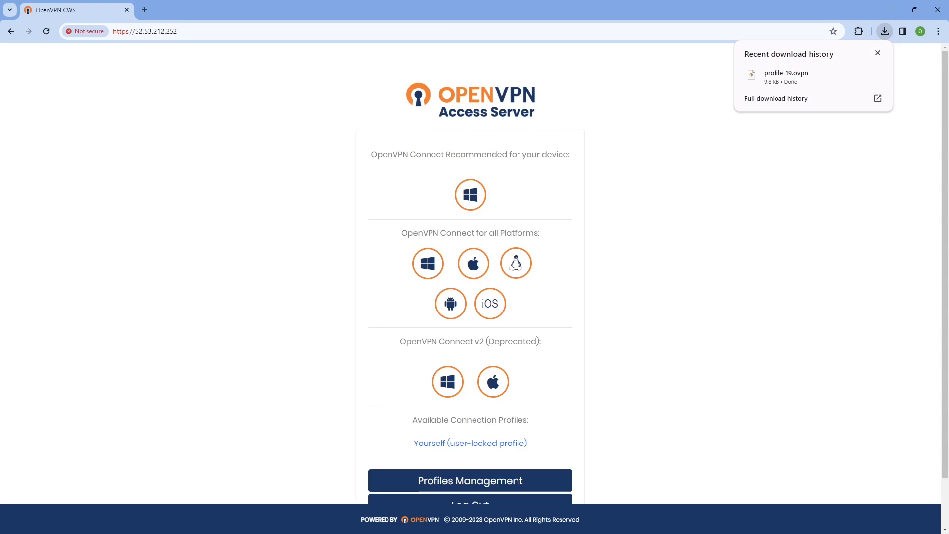
{"action": "left_click", "coordinate": [786, 76]}
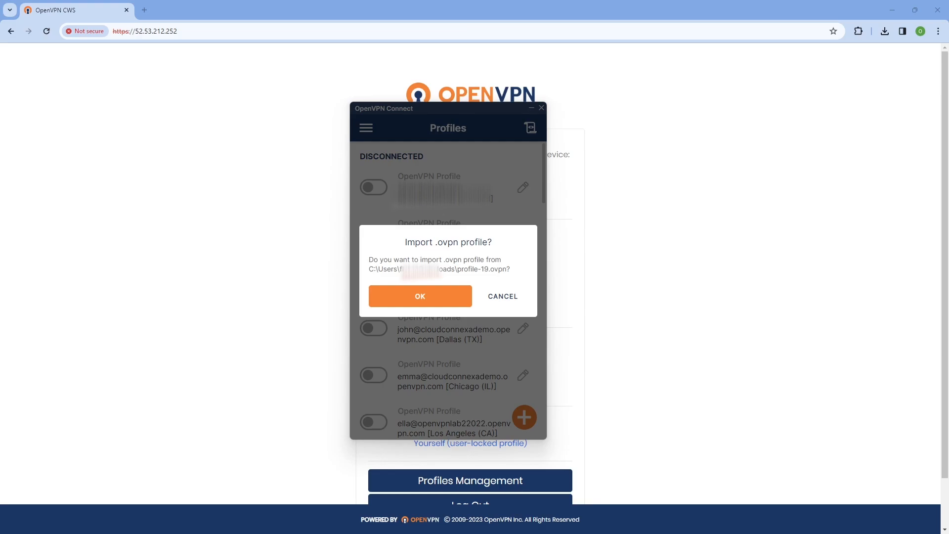
{"action": "left_click", "coordinate": [420, 296]}
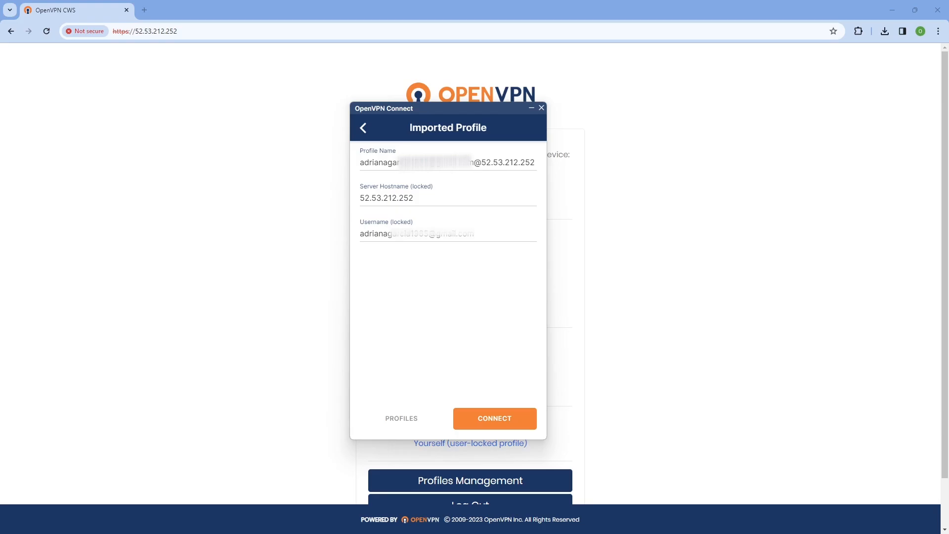
{"action": "left_click", "coordinate": [486, 419]}
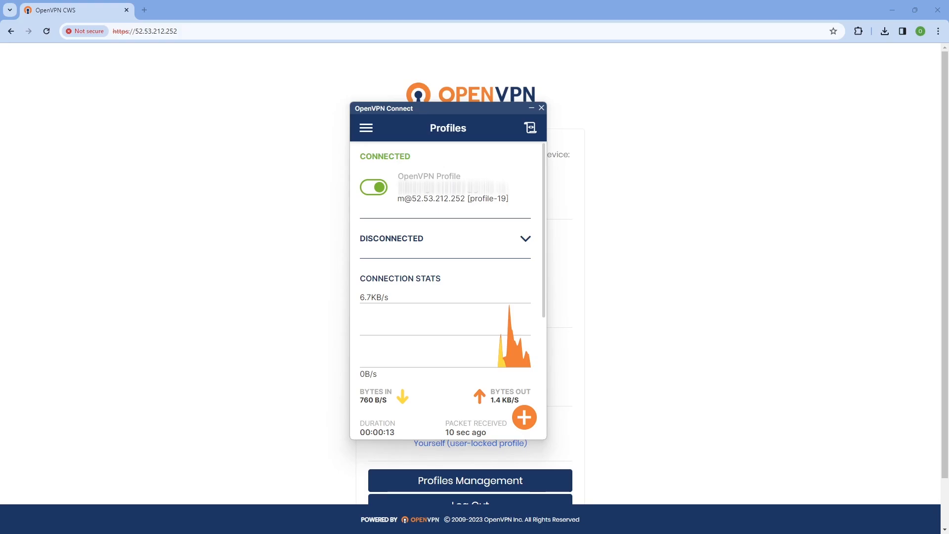
{"action": "left_click", "coordinate": [374, 187]}
- Return to the Access Server admin browser window and check the SAML test user's entry in User Permissions
{"action": "left_click", "coordinate": [892, 10]}
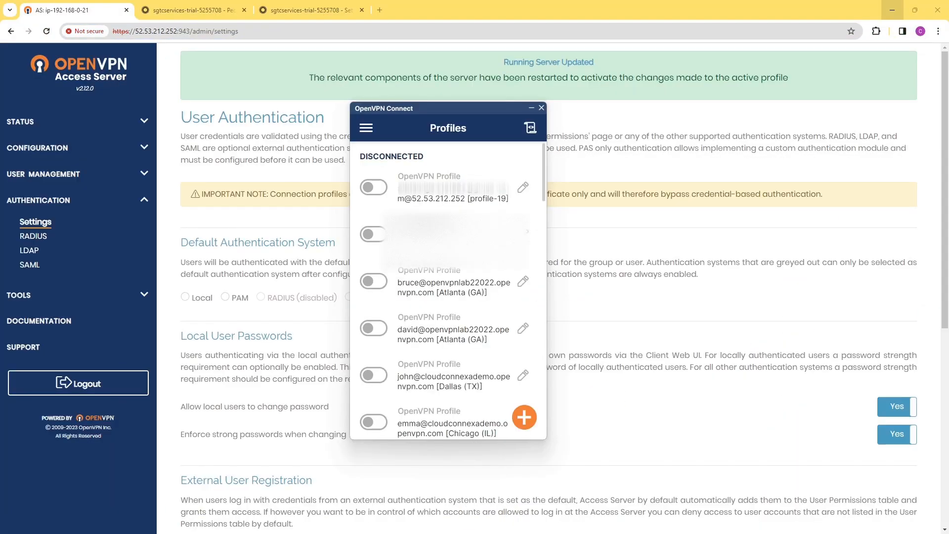
{"action": "left_click", "coordinate": [563, 124]}
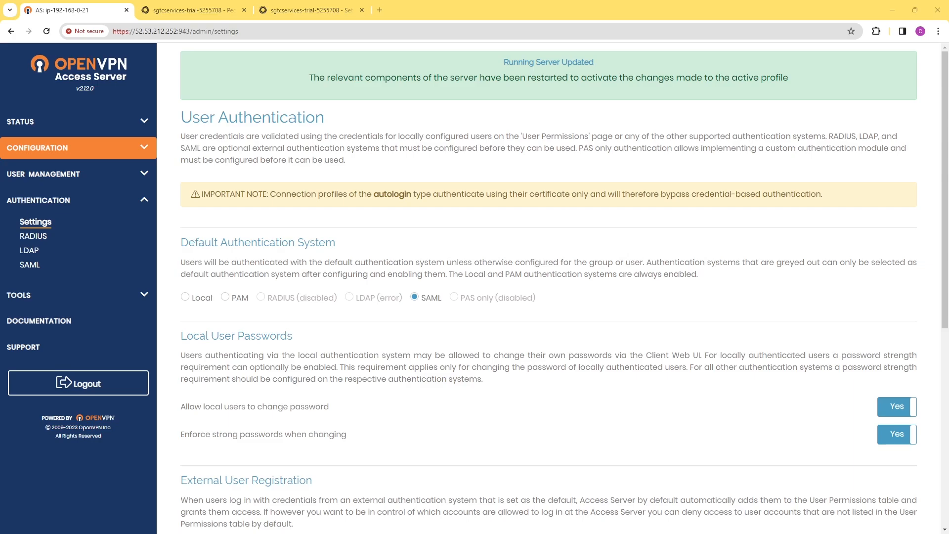
{"action": "left_click", "coordinate": [43, 174]}
{"action": "left_click", "coordinate": [53, 195]}
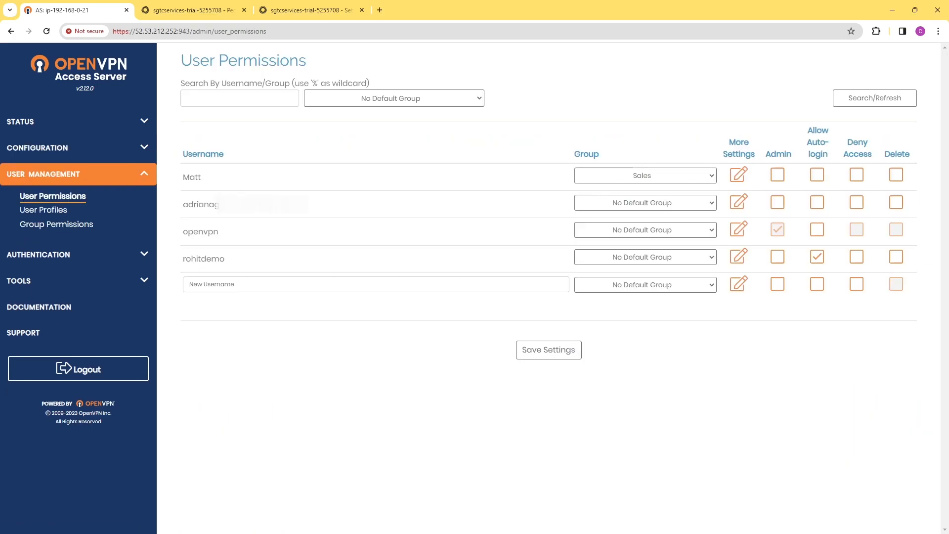
{"action": "left_click_drag", "start_coordinate": [183, 204], "coordinate": [258, 204]}
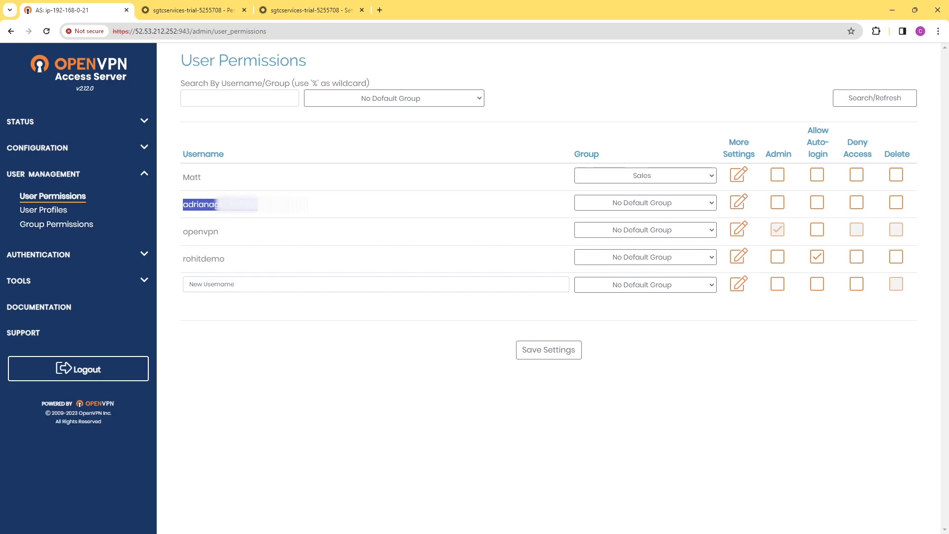